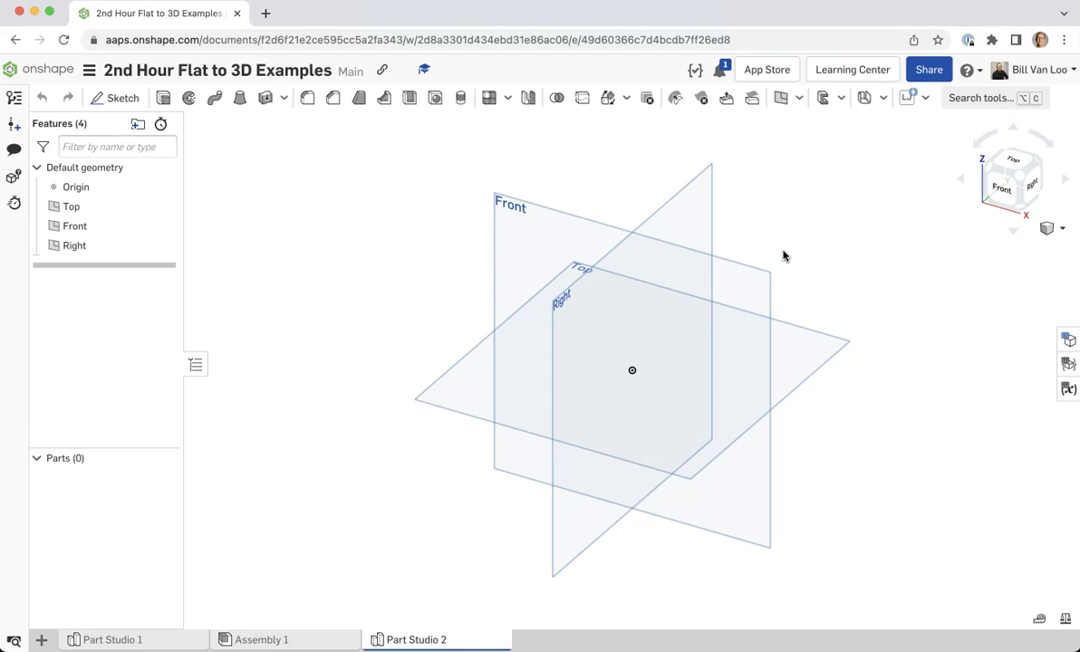
# - Sketch a corner rectangle about 1.55 in tall on the Front plane, starting at the origin, and finish the sketch
pyautogui.click(132, 99)
pyautogui.click(741, 292)
pyautogui.press('n')
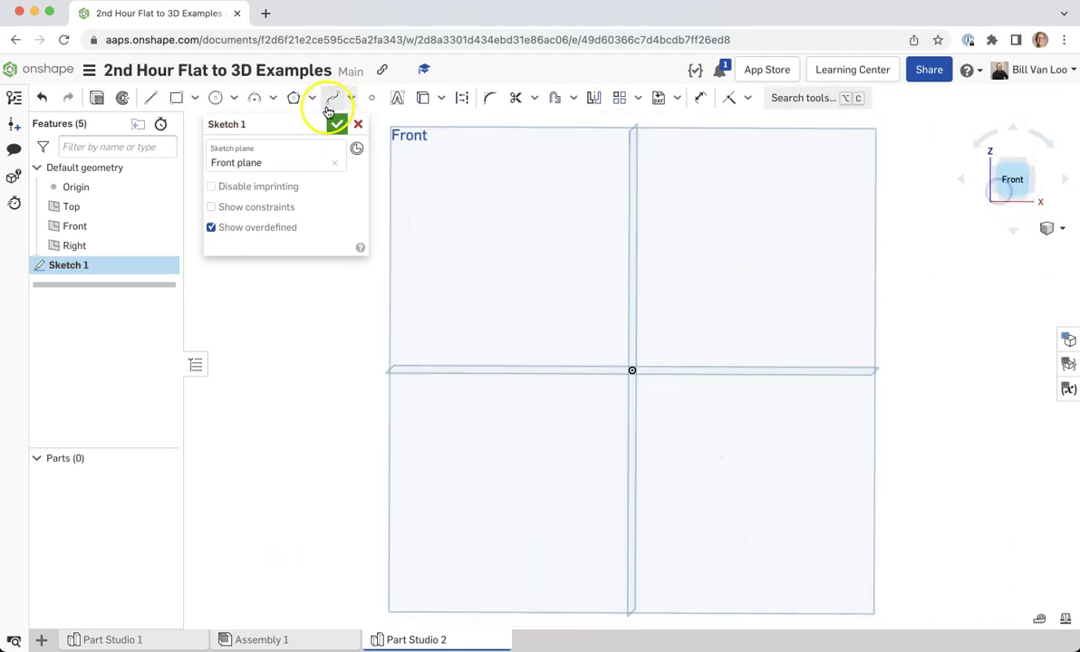
pyautogui.click(176, 98)
pyautogui.click(632, 369)
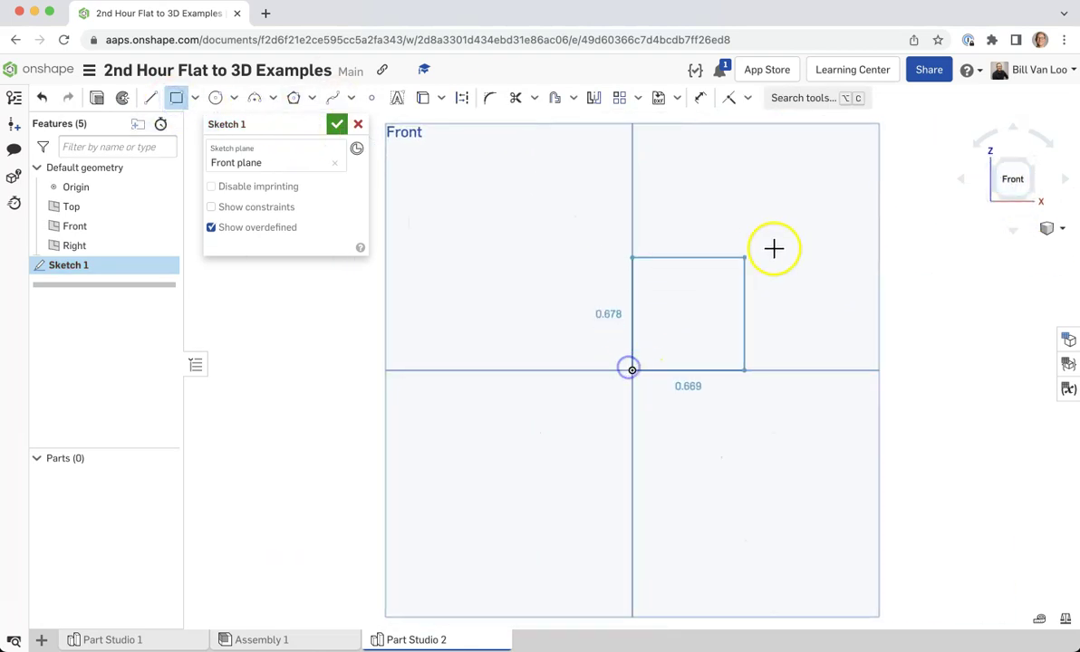
pyautogui.click(858, 243)
pyautogui.click(337, 124)
# - Extrude the rectangle as a new solid, with its depth driven by a new length variable cardboardThickness set to 0.16 in
pyautogui.moveTo(489, 201); pyautogui.dragTo(477, 224, button='right')
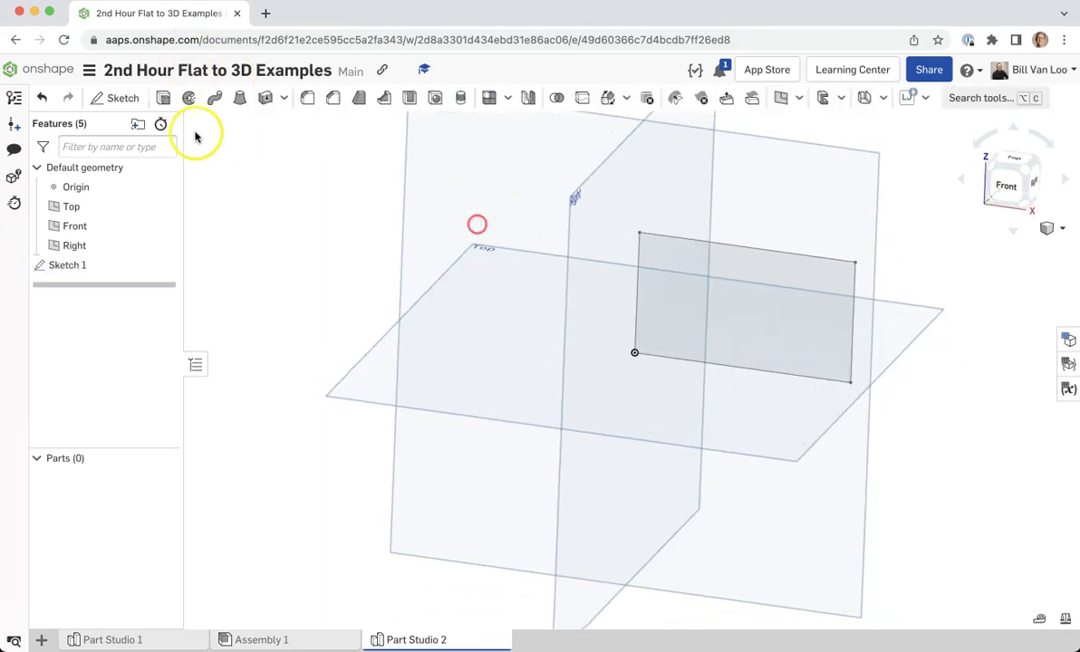
pyautogui.click(163, 97)
pyautogui.click(797, 279)
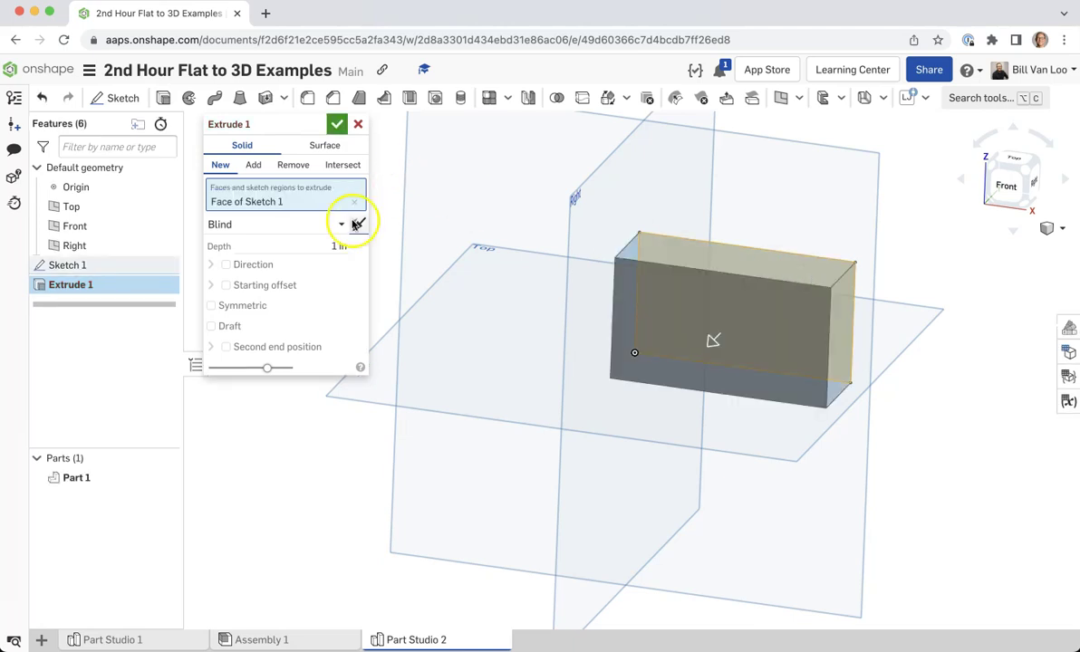
pyautogui.click(283, 236)
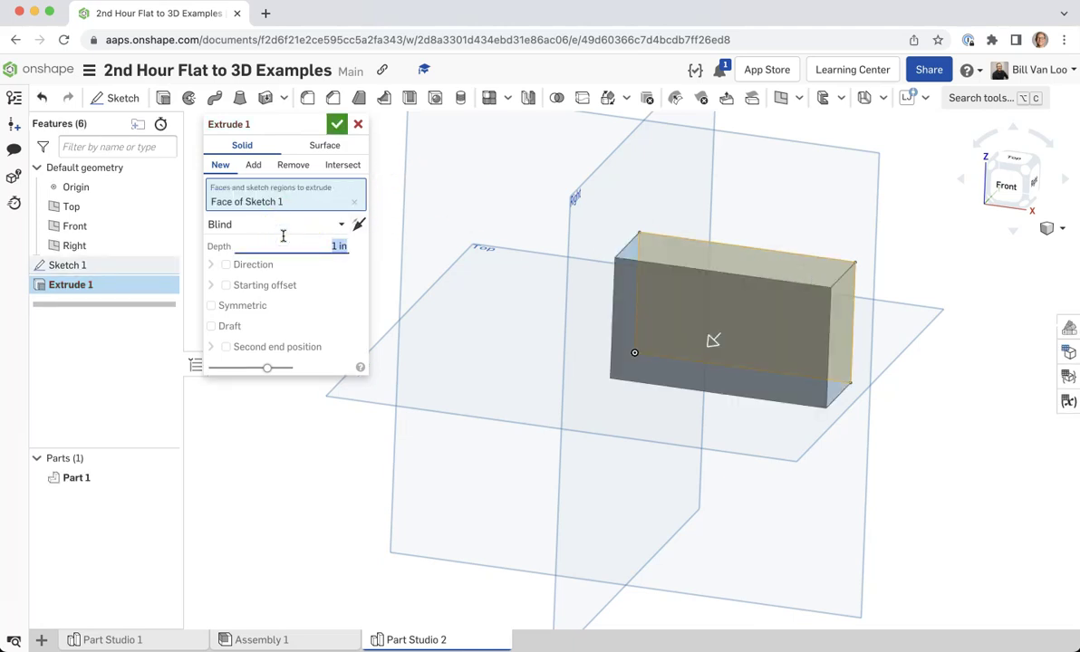
pyautogui.write('#cardboardTh')
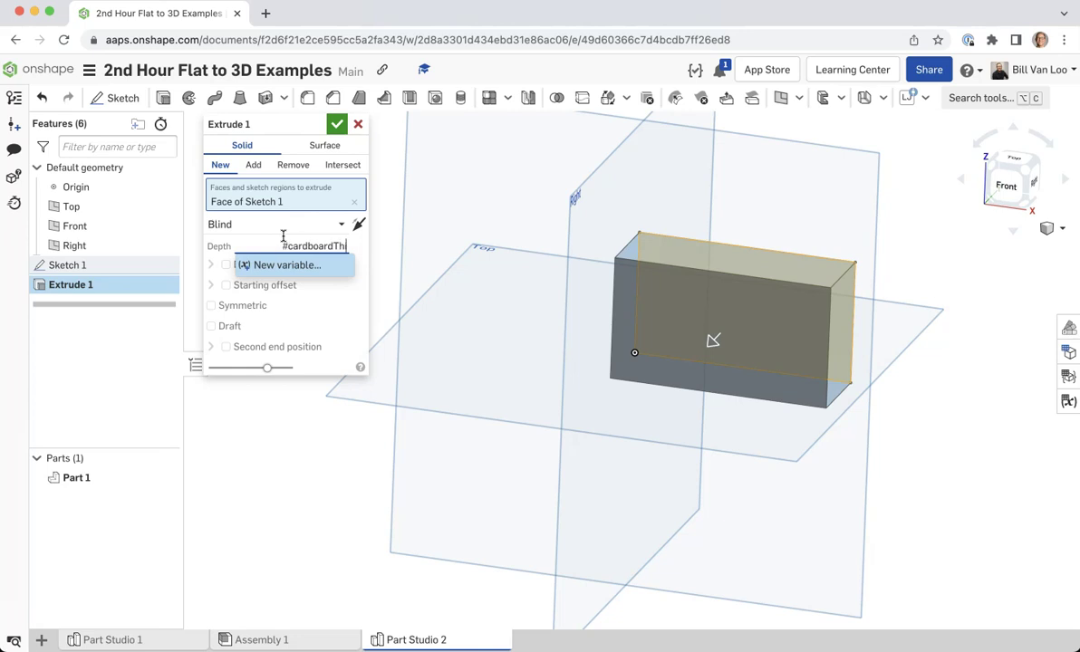
pyautogui.write('ickness')
pyautogui.press('Return')
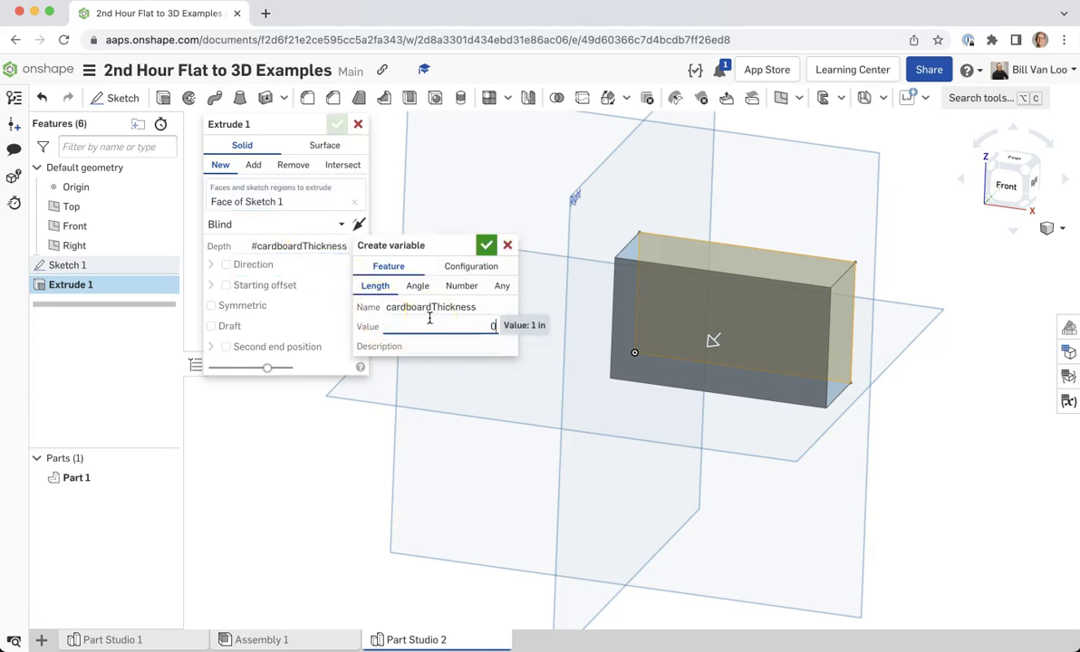
pyautogui.write('0.16')
pyautogui.click(479, 248)
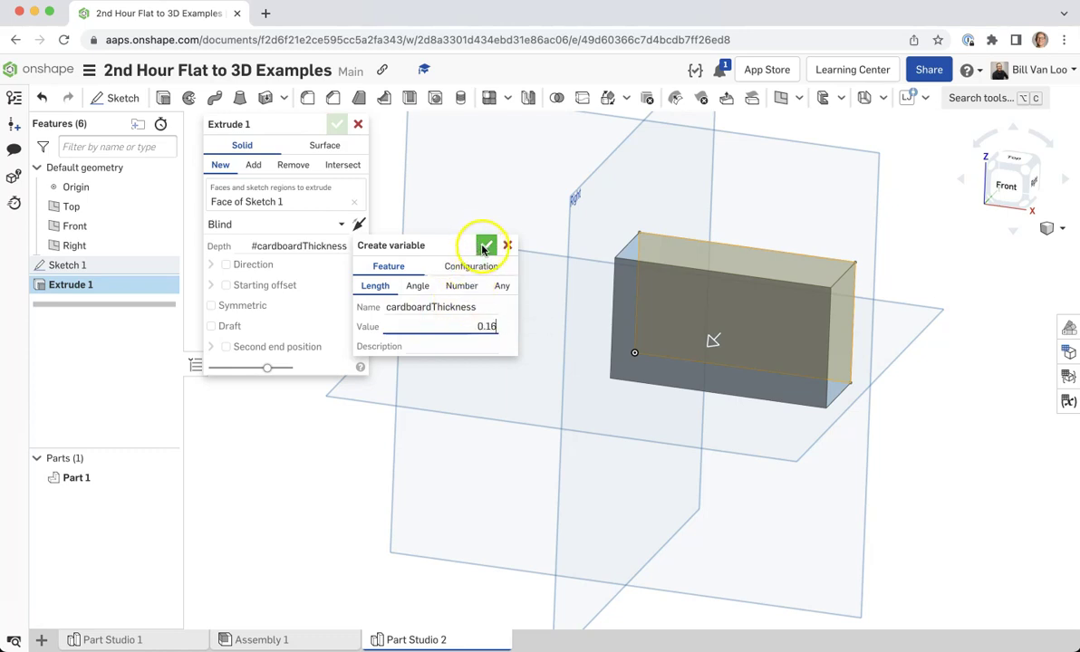
pyautogui.click(338, 124)
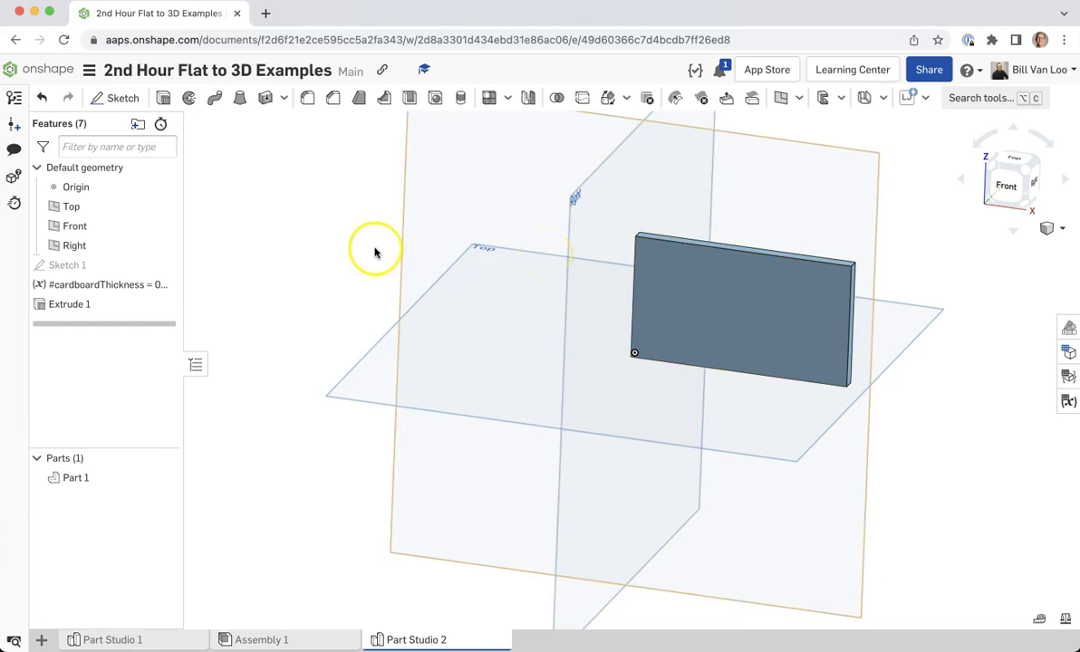
# - Set the cardboardThickness variable to 0.158 in
pyautogui.click(99, 288)
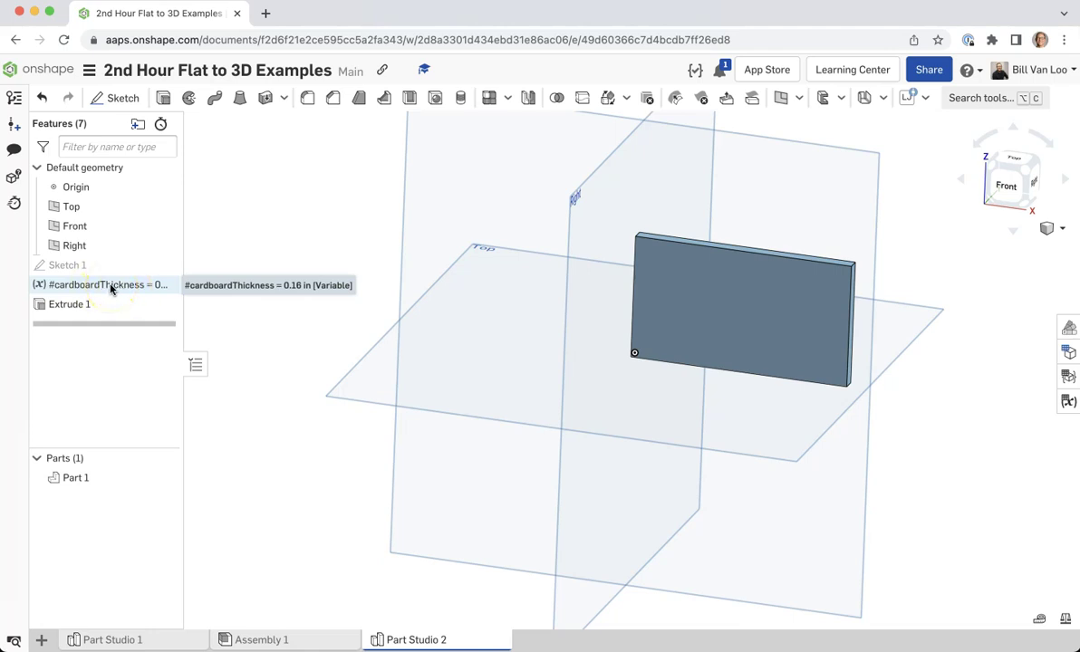
pyautogui.doubleClick(108, 286)
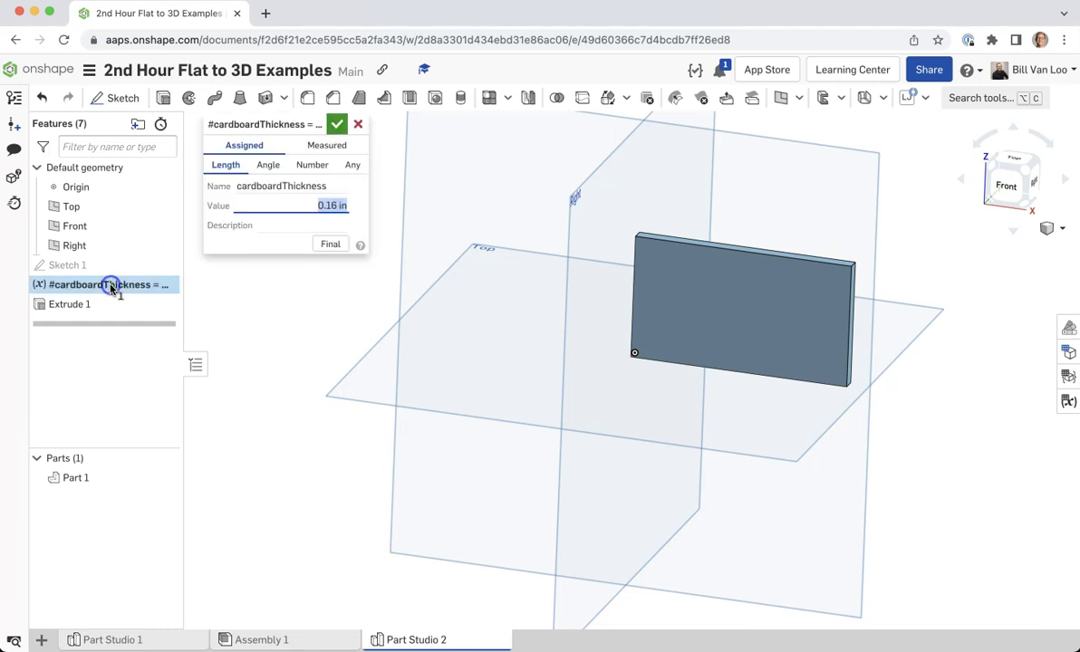
pyautogui.click(327, 203)
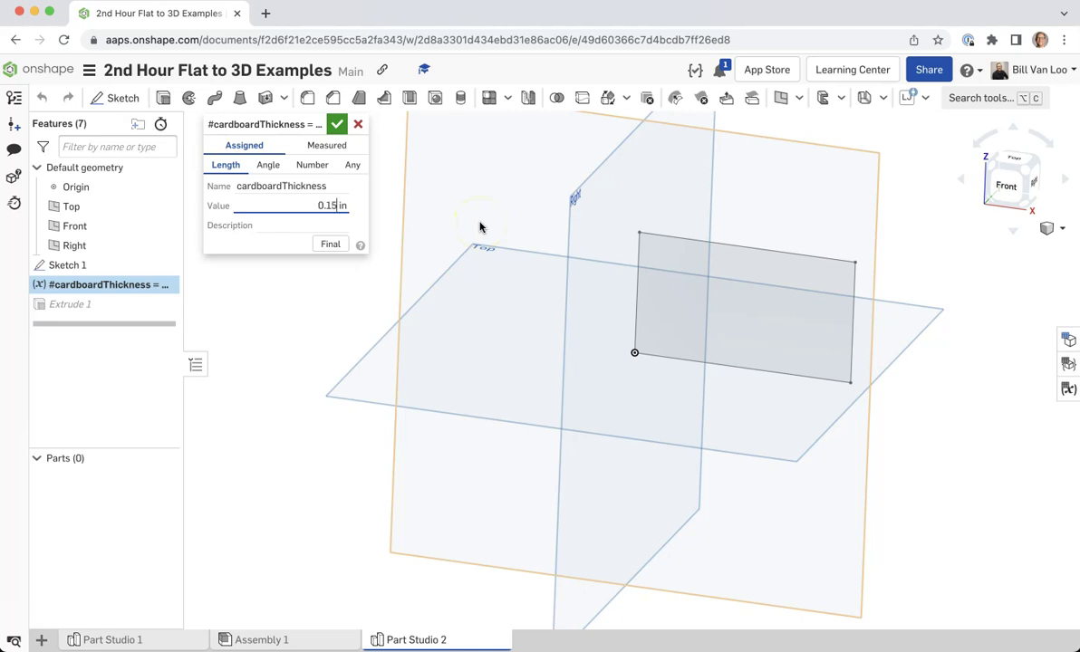
pyautogui.click(337, 124)
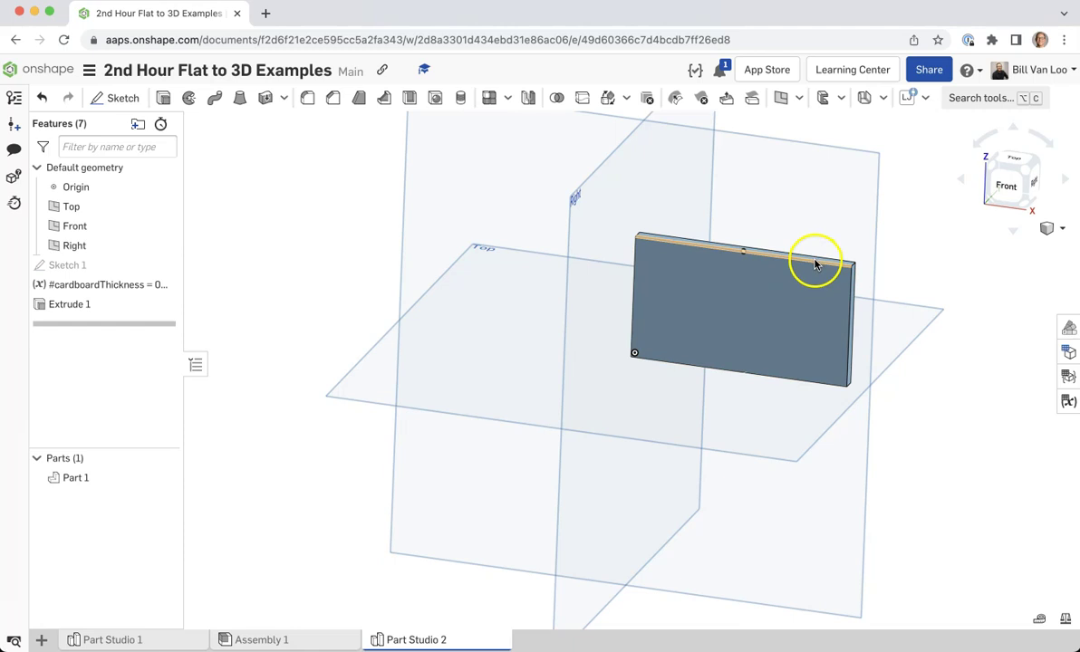
# - On the panel's back face, sketch a full-height rectangle about 0.25 in wide along the vertical edge opposite the origin
pyautogui.scroll(5, 814, 263)
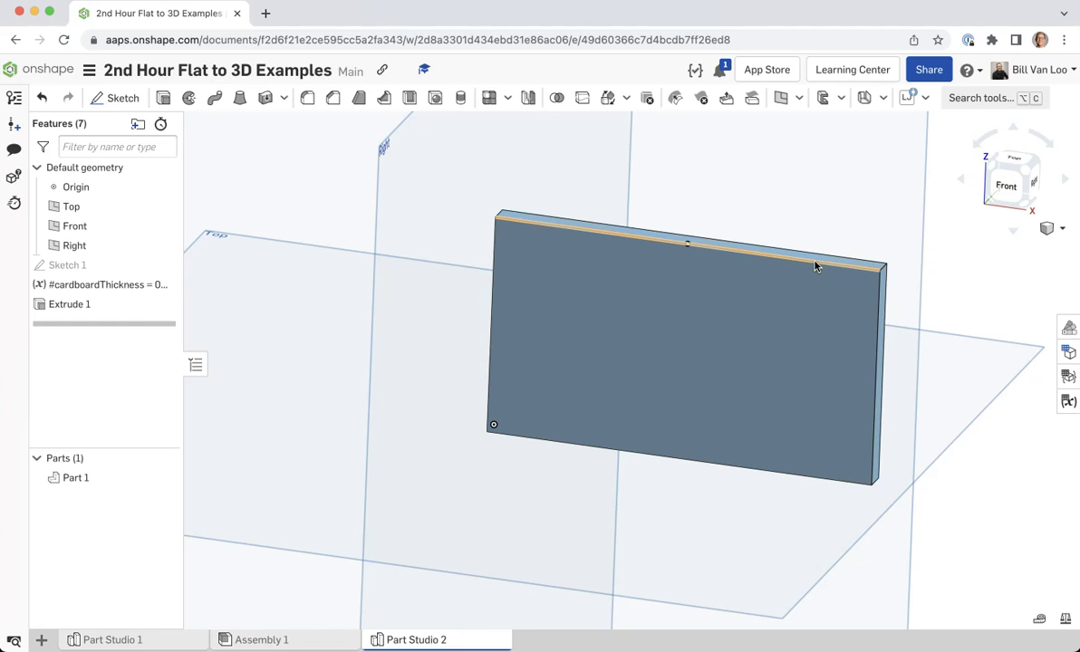
pyautogui.moveTo(868, 200); pyautogui.dragTo(855, 197, button='middle')
pyautogui.moveTo(855, 197); pyautogui.dragTo(593, 213, button='right')
pyautogui.moveTo(843, 238); pyautogui.dragTo(742, 249, button='right')
pyautogui.click(133, 99)
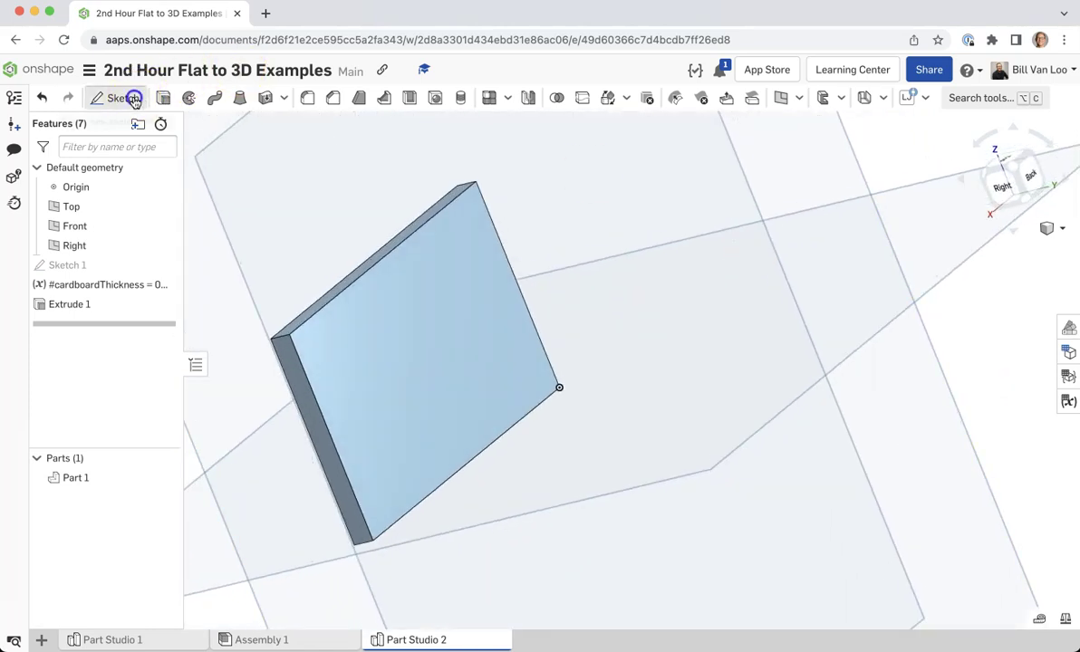
pyautogui.click(353, 405)
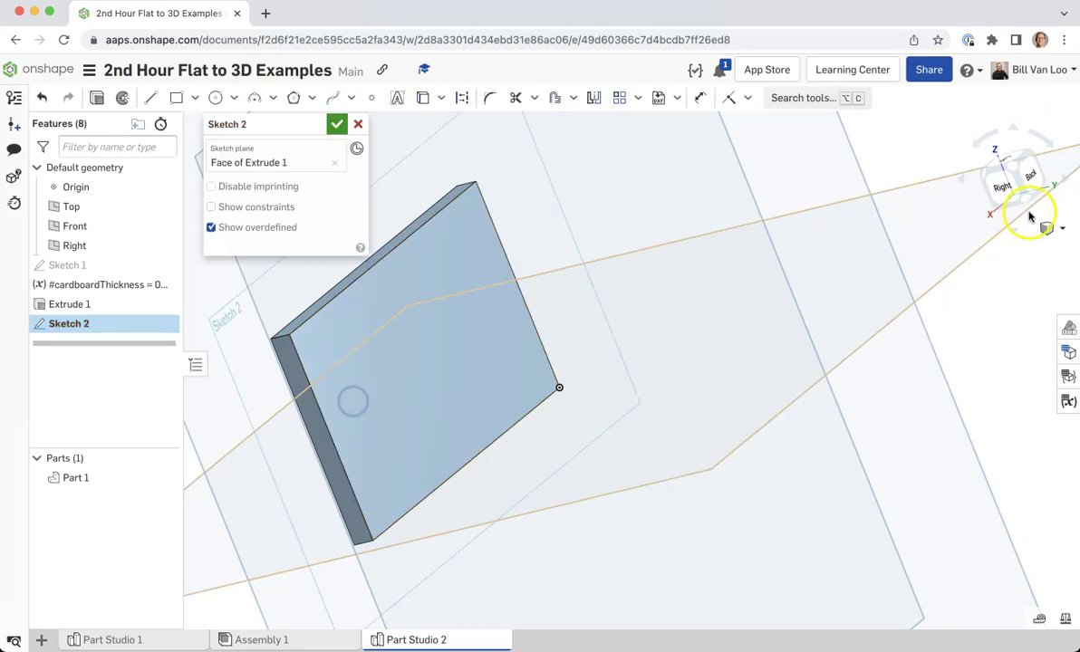
pyautogui.click(1028, 178)
pyautogui.click(175, 100)
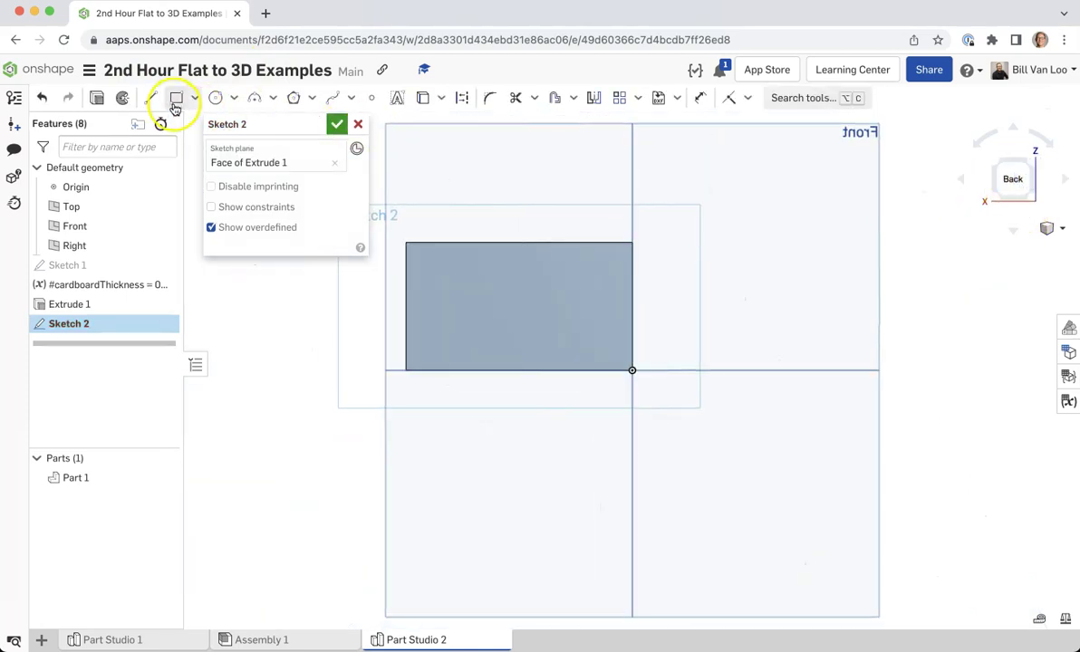
pyautogui.click(405, 242)
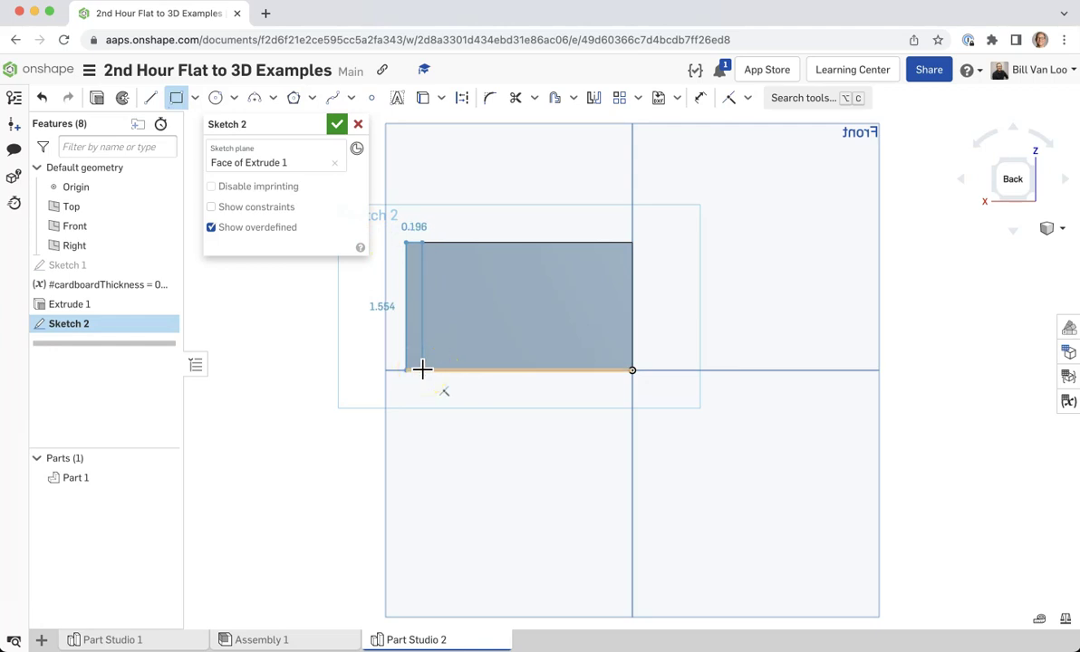
pyautogui.scroll(4, 423, 369)
pyautogui.moveTo(422, 343)
pyautogui.mouseDown(button='middle')
pyautogui.moveTo(443, 436)
pyautogui.moveTo(436, 453)
pyautogui.mouseUp(button='middle')
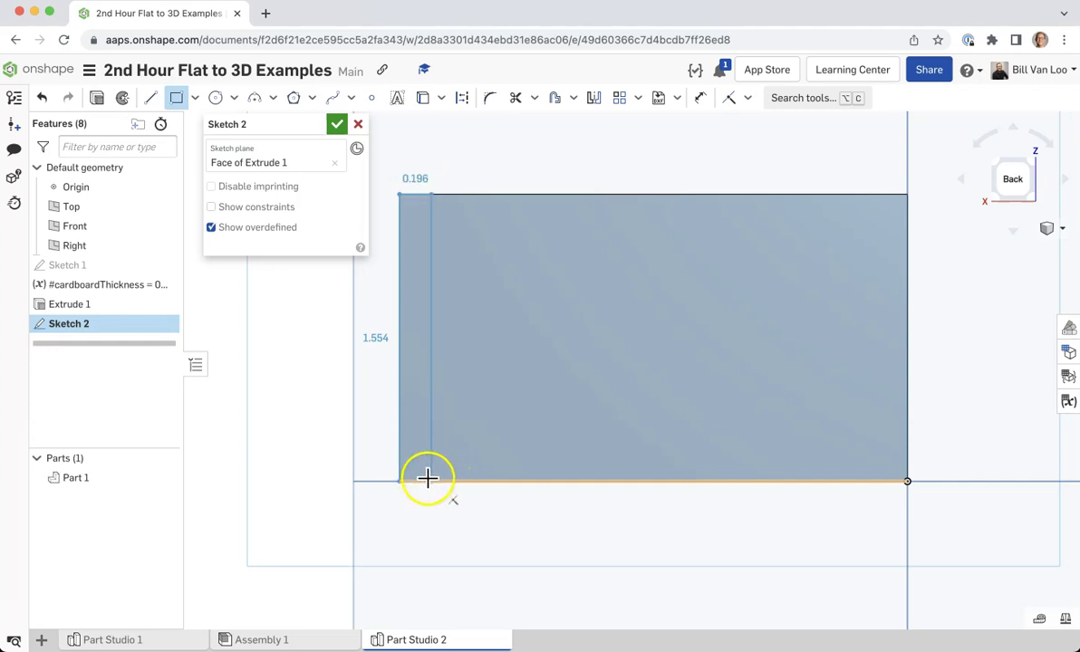
pyautogui.moveTo(436, 474); pyautogui.dragTo(444, 484)
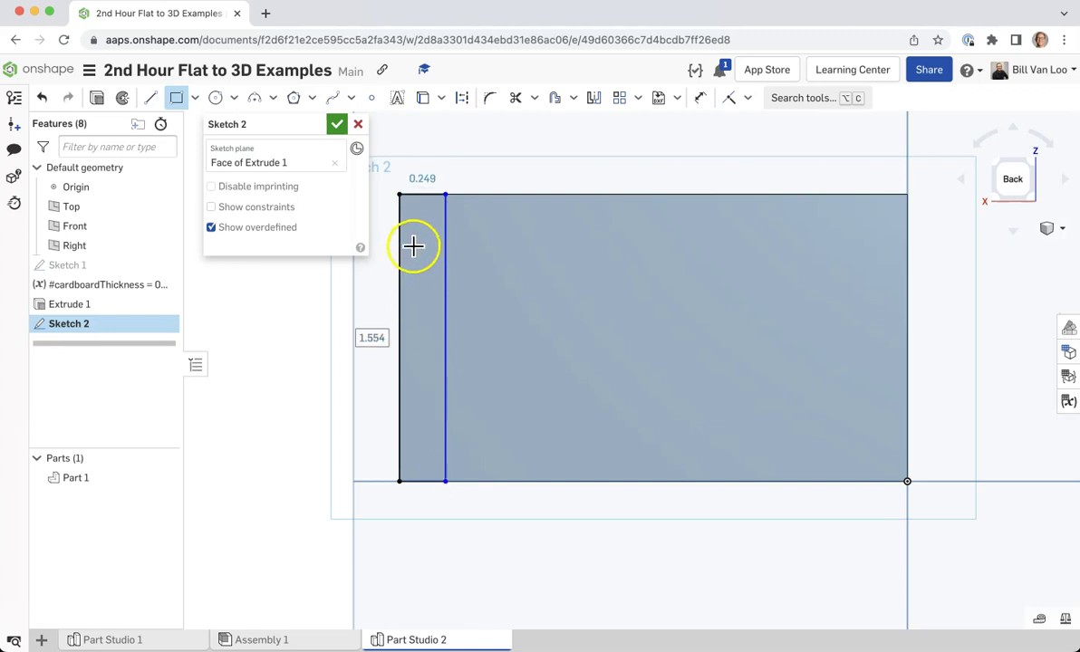
# - Dimension the narrow rectangle's width and set it to #cardboardThickness
pyautogui.click(702, 98)
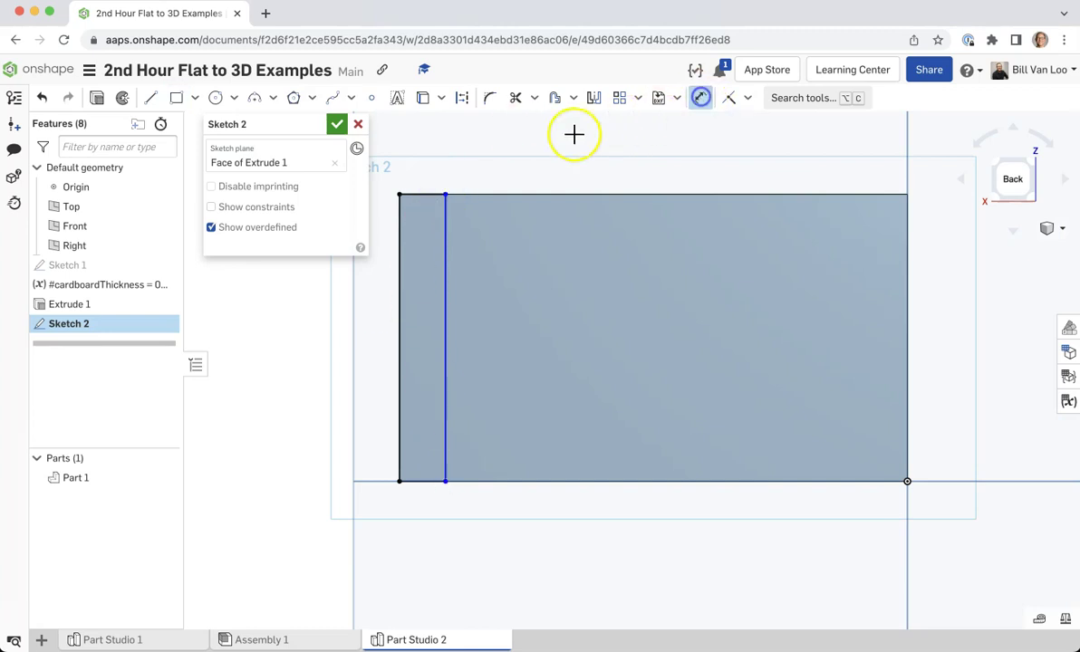
pyautogui.click(431, 193)
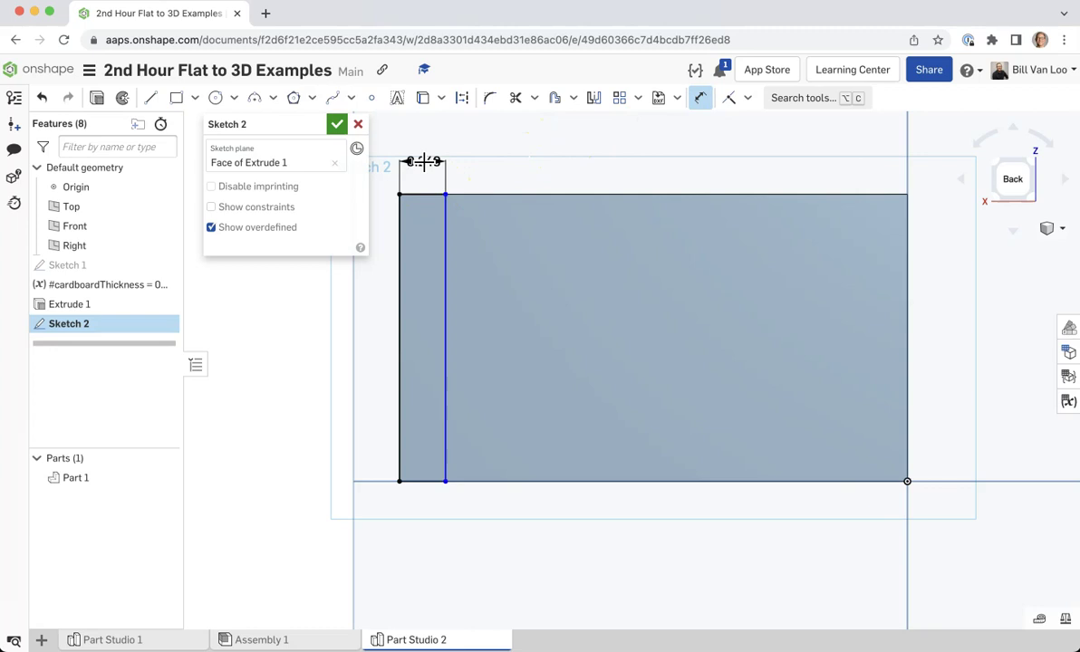
pyautogui.click(424, 161)
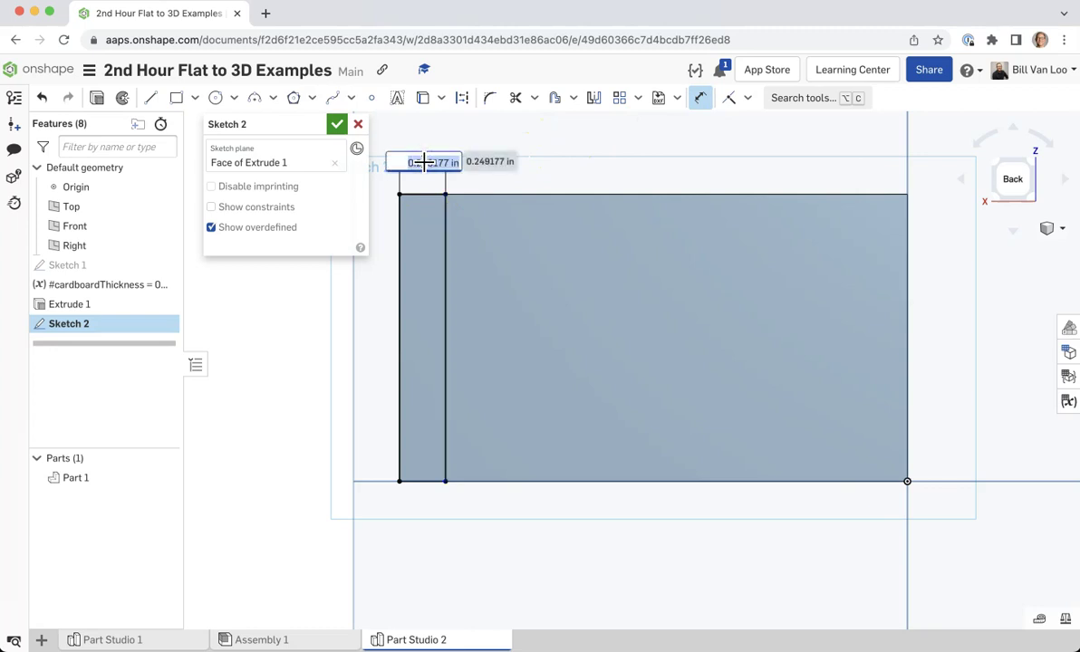
pyautogui.write('#')
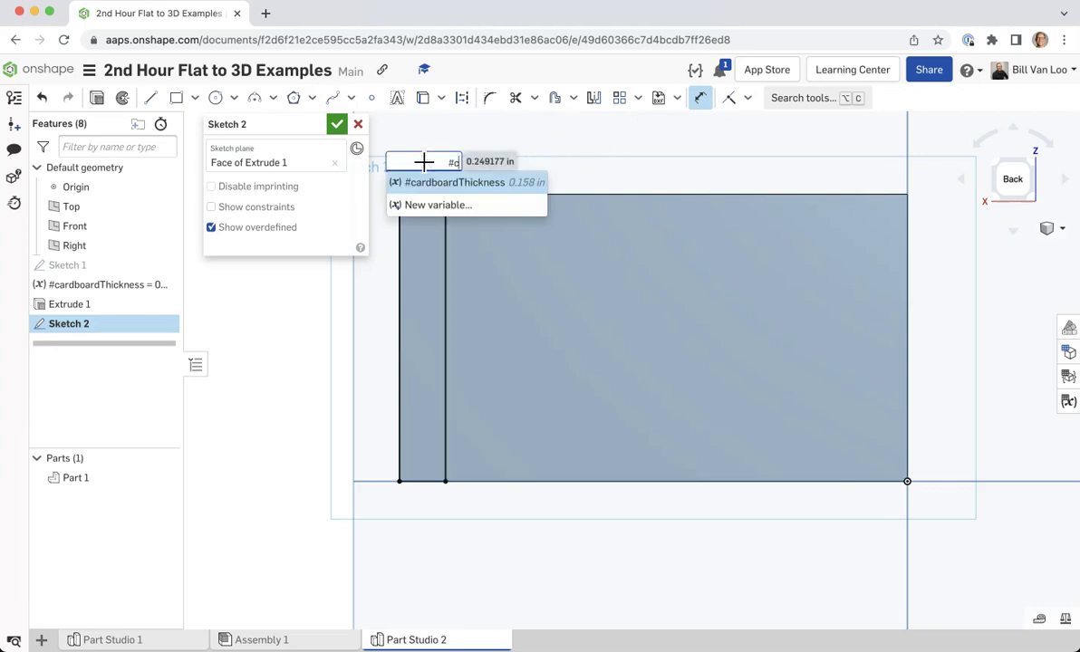
pyautogui.write('c')
pyautogui.press('Return')
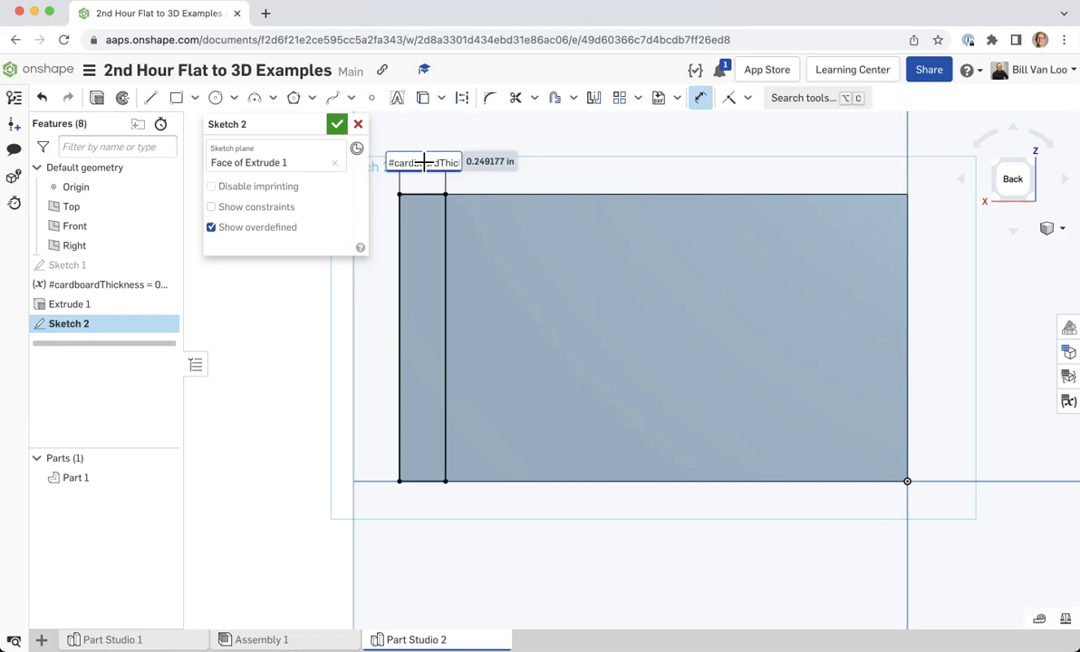
pyautogui.press('Return')
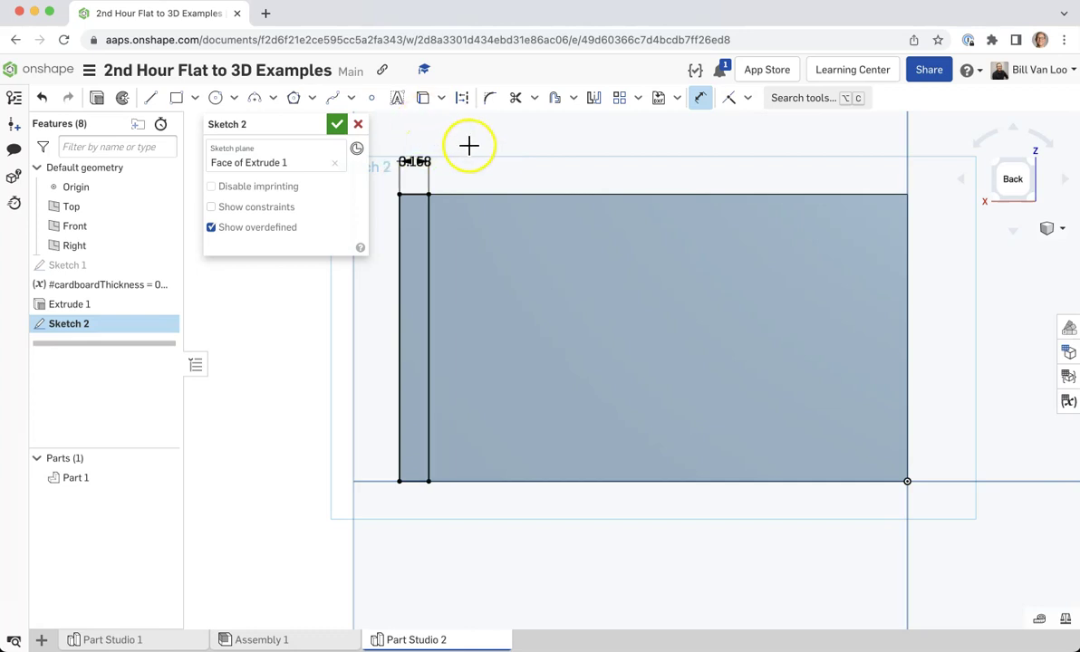
# - Examine the narrow rectangle's width dimension up close
pyautogui.scroll(1, 469, 148)
pyautogui.moveTo(488, 168); pyautogui.dragTo(503, 172, button='middle')
pyautogui.moveTo(504, 172); pyautogui.dragTo(512, 176, button='right')
pyautogui.scroll(3, 402, 140)
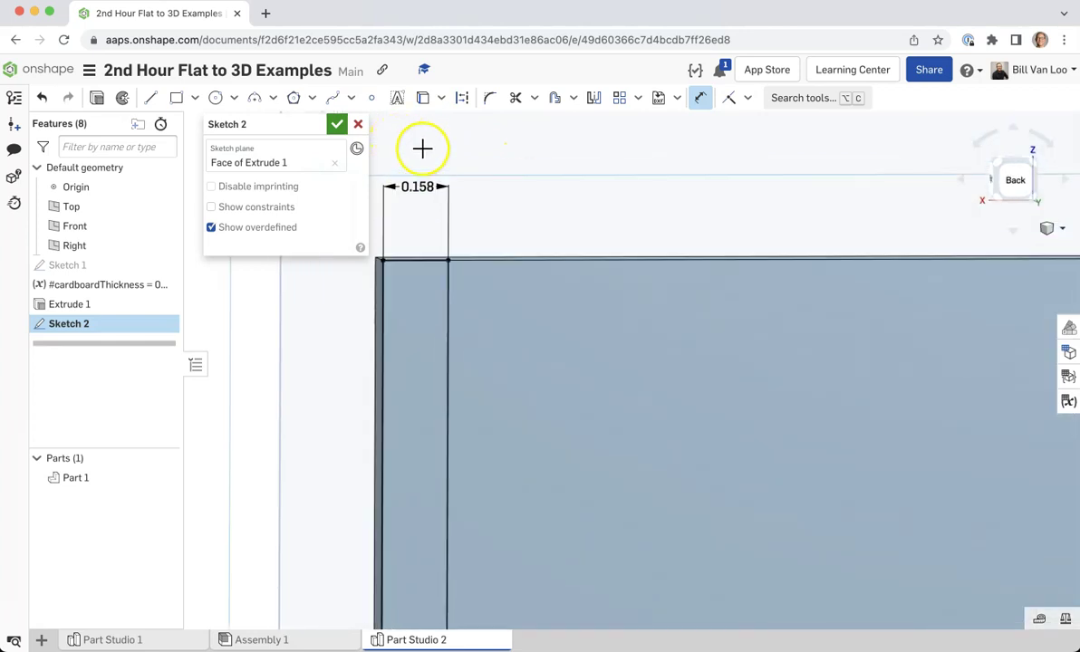
pyautogui.click(417, 209)
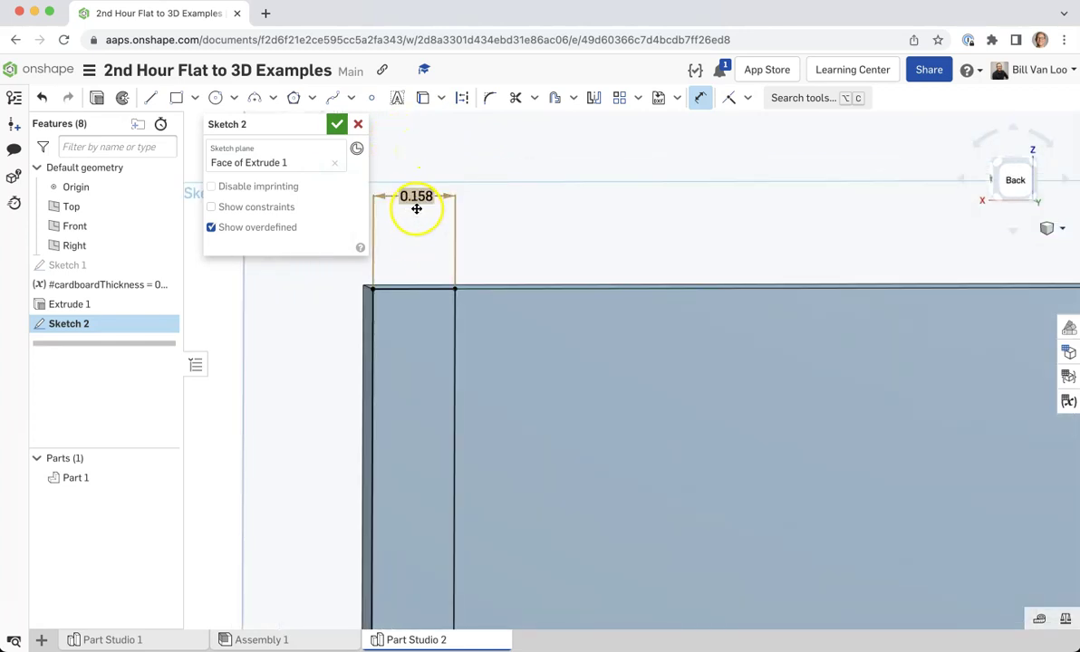
pyautogui.click(434, 203)
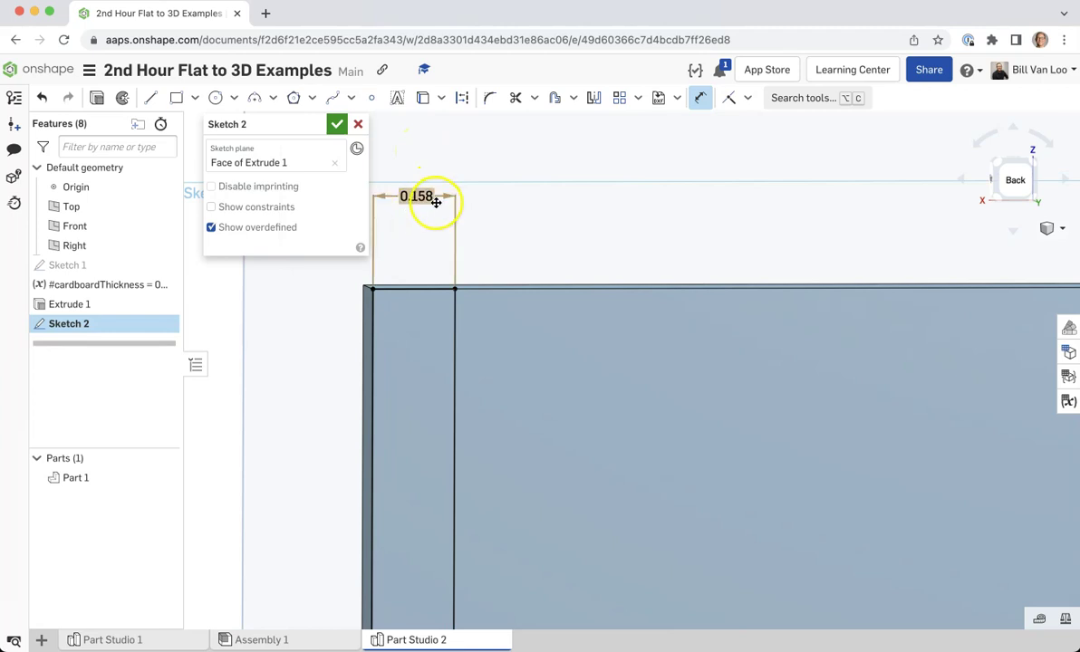
pyautogui.scroll(-3, 522, 241)
pyautogui.scroll(-5, 521, 239)
# - Finish the sketch and extrude the narrow strip 5 in outward from the panel's back face, adding it to the existing part
pyautogui.moveTo(385, 238); pyautogui.dragTo(437, 262, button='right')
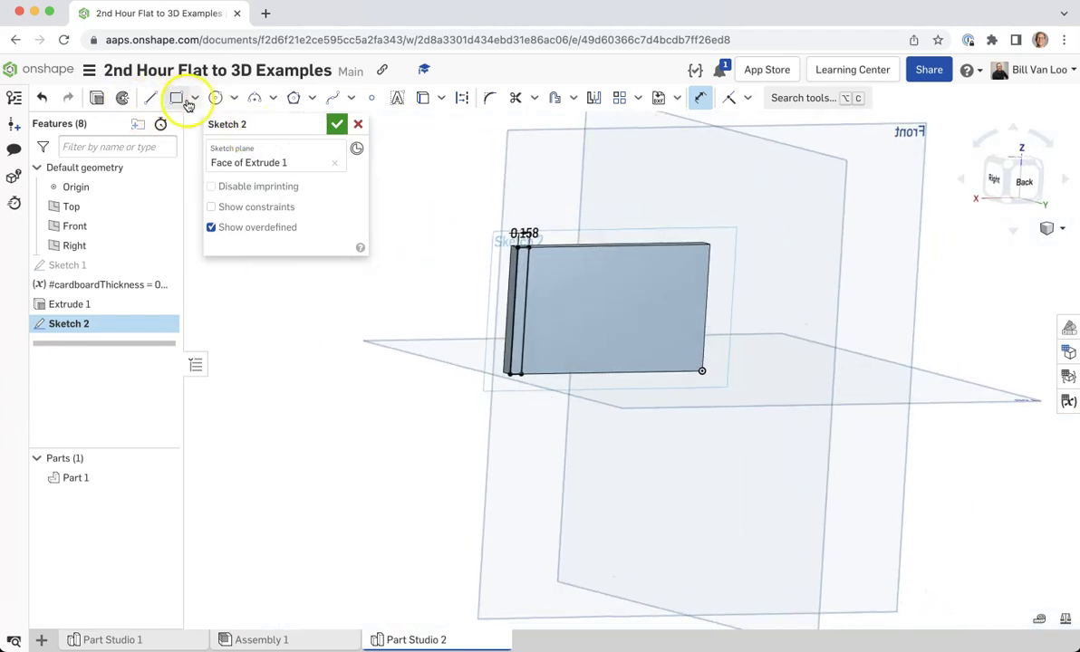
pyautogui.click(176, 99)
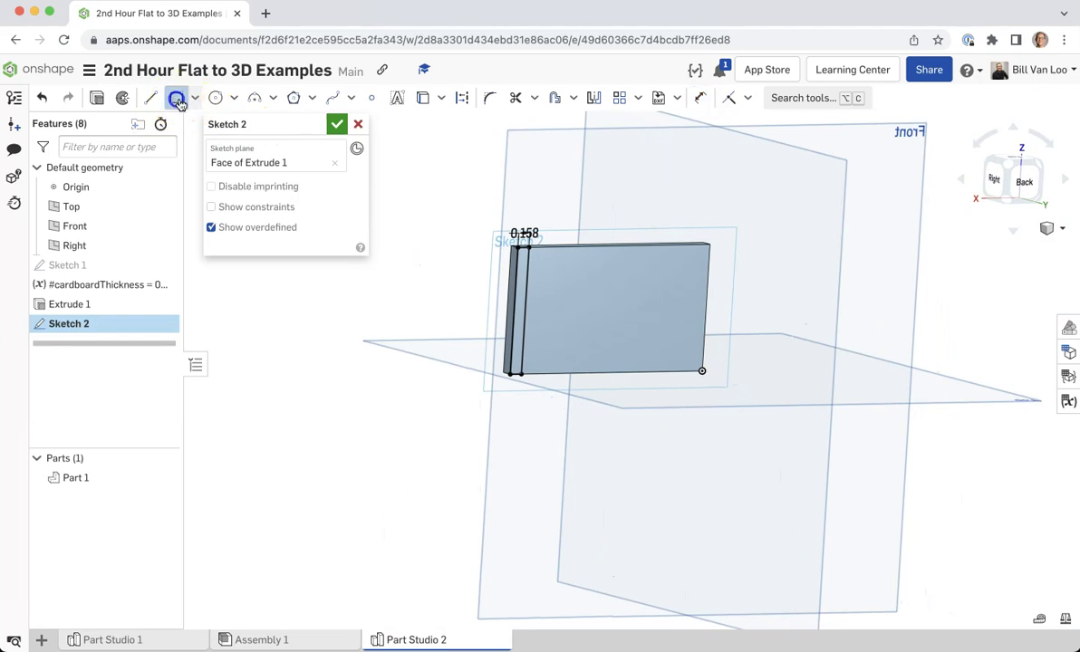
pyautogui.click(337, 125)
pyautogui.click(164, 98)
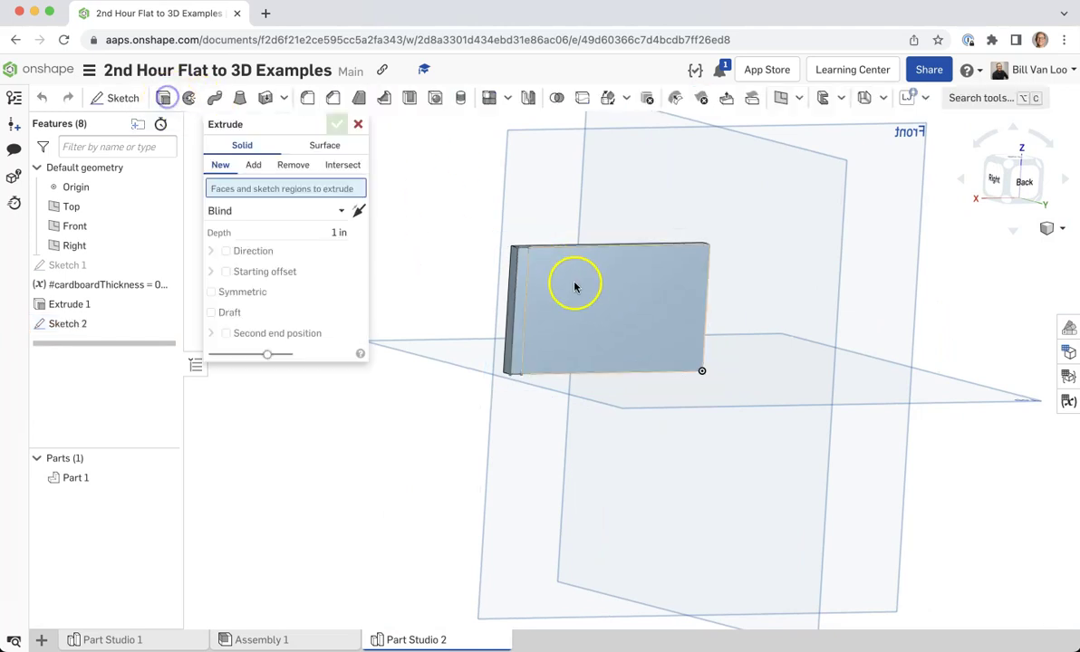
pyautogui.click(517, 275)
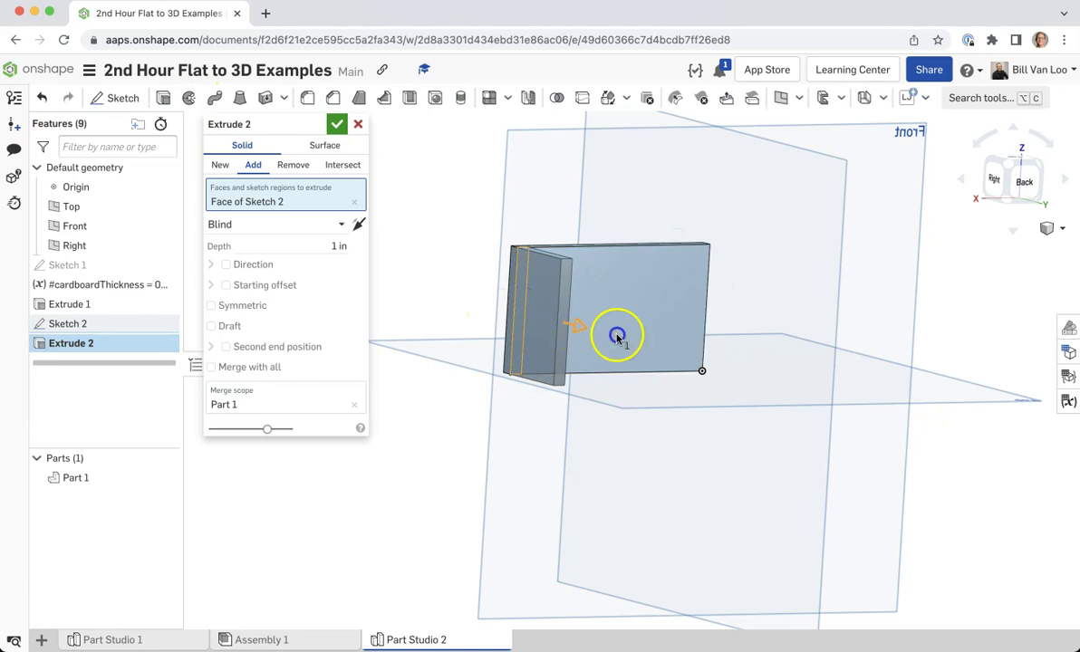
pyautogui.moveTo(580, 326); pyautogui.dragTo(760, 373)
pyautogui.click(321, 240)
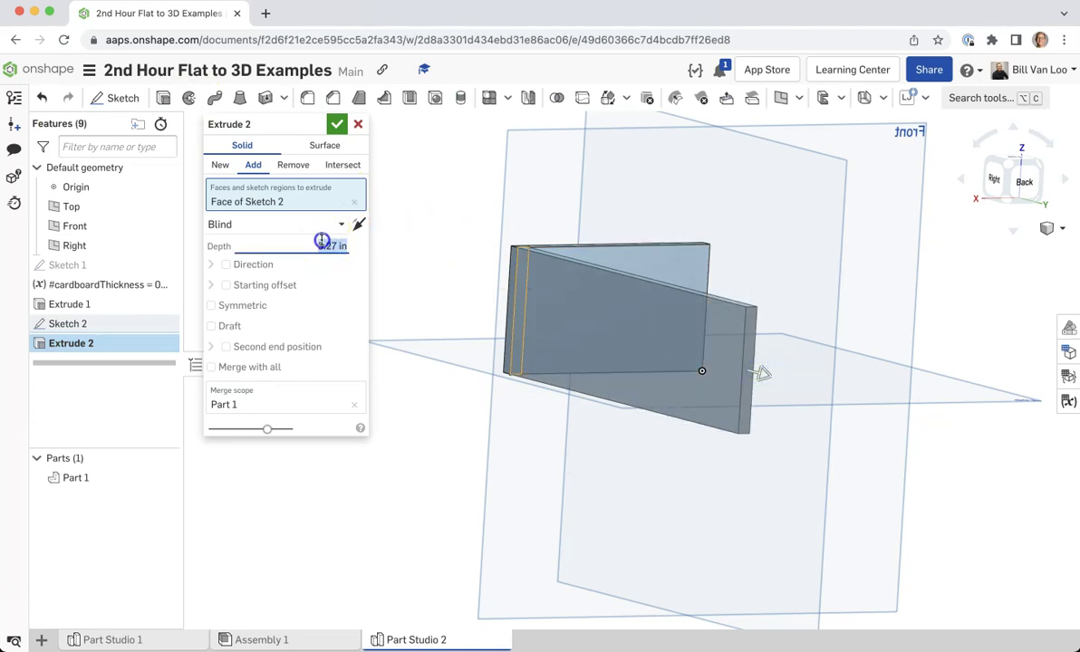
pyautogui.write('3')
pyautogui.click(337, 125)
# - Edit the 5 in strip extrusion so it creates a new, separate part instead of adding to the first panel
pyautogui.moveTo(364, 278)
pyautogui.mouseDown(button='right')
pyautogui.moveTo(408, 273)
pyautogui.moveTo(467, 302)
pyautogui.moveTo(442, 306)
pyautogui.mouseUp(button='right')
pyautogui.click(88, 347)
pyautogui.doubleClick(87, 344)
pyautogui.click(246, 404)
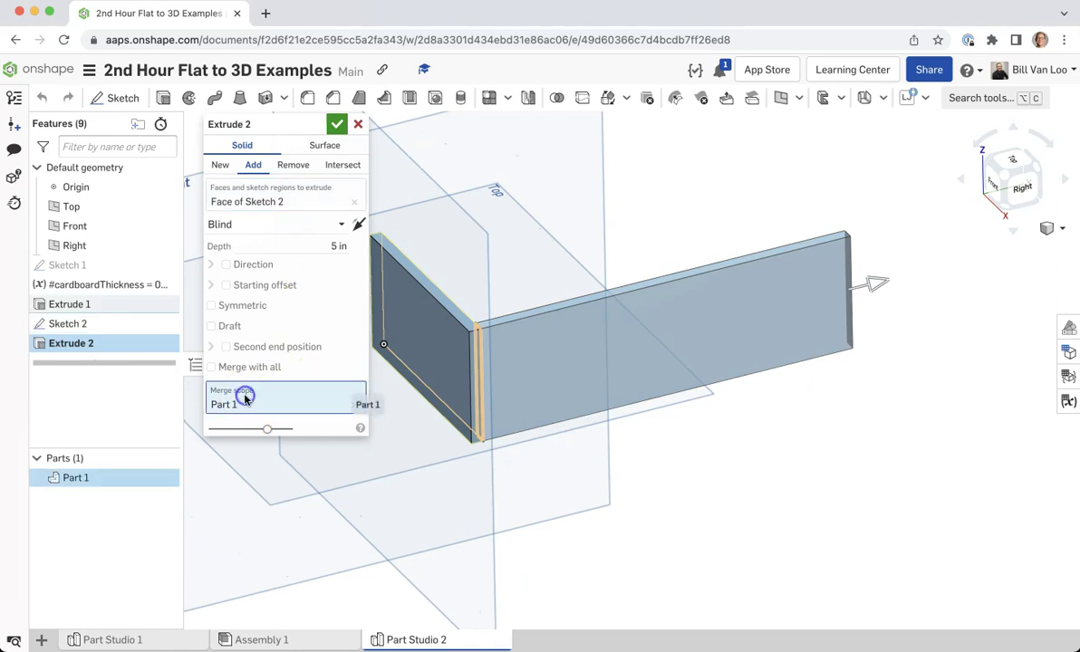
pyautogui.click(220, 165)
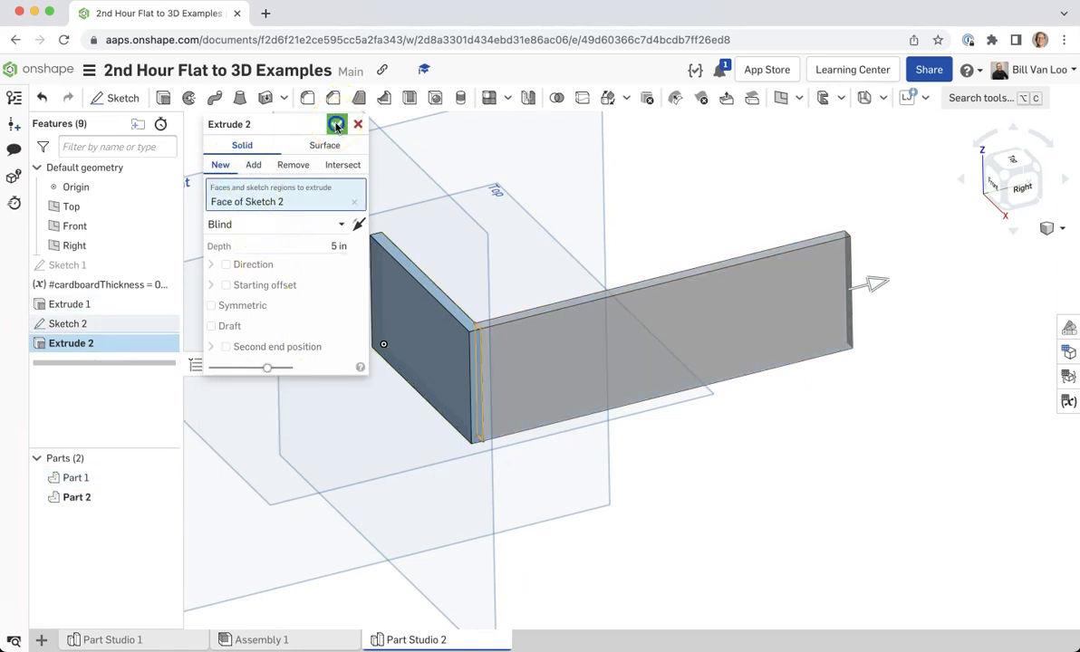
pyautogui.click(336, 126)
# - Start a sketch on the first panel's front face, viewed from the front, and hide the first panel
pyautogui.moveTo(627, 234); pyautogui.dragTo(554, 270, button='right')
pyautogui.click(554, 270)
pyautogui.click(687, 341)
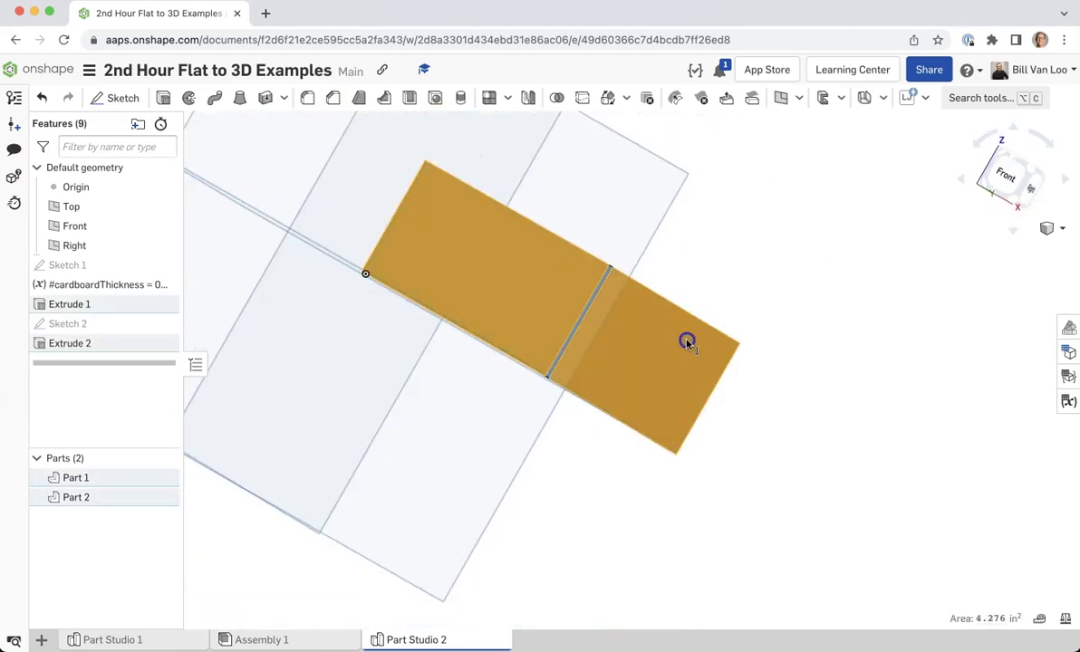
pyautogui.click(771, 272)
pyautogui.moveTo(771, 270)
pyautogui.mouseDown(button='right')
pyautogui.moveTo(664, 255)
pyautogui.moveTo(682, 236)
pyautogui.moveTo(761, 250)
pyautogui.mouseUp(button='right')
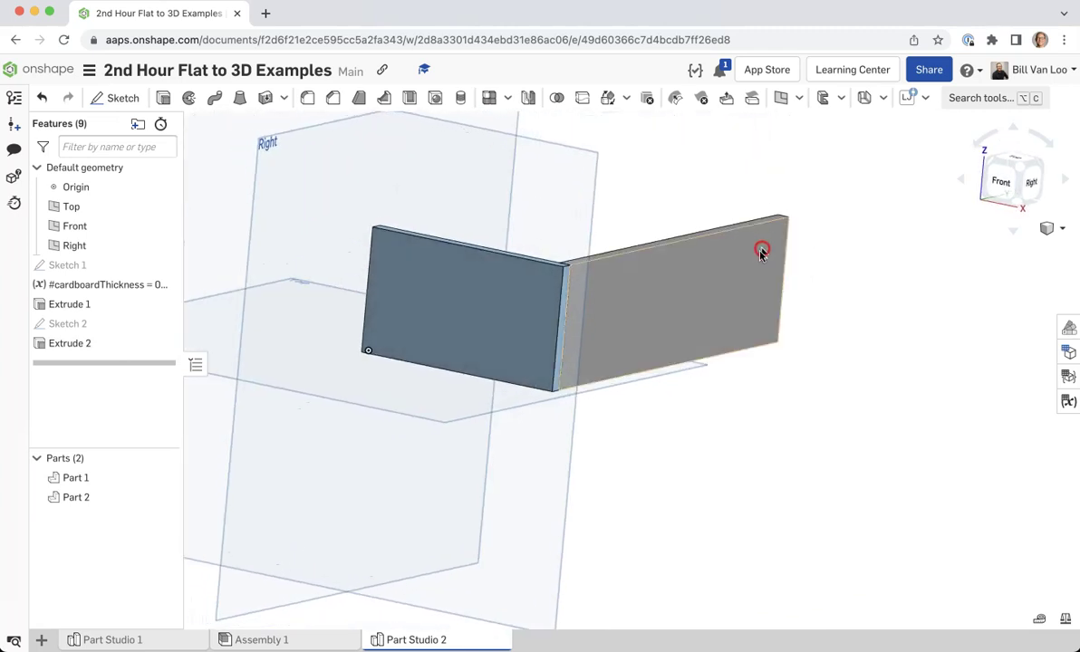
pyautogui.click(997, 183)
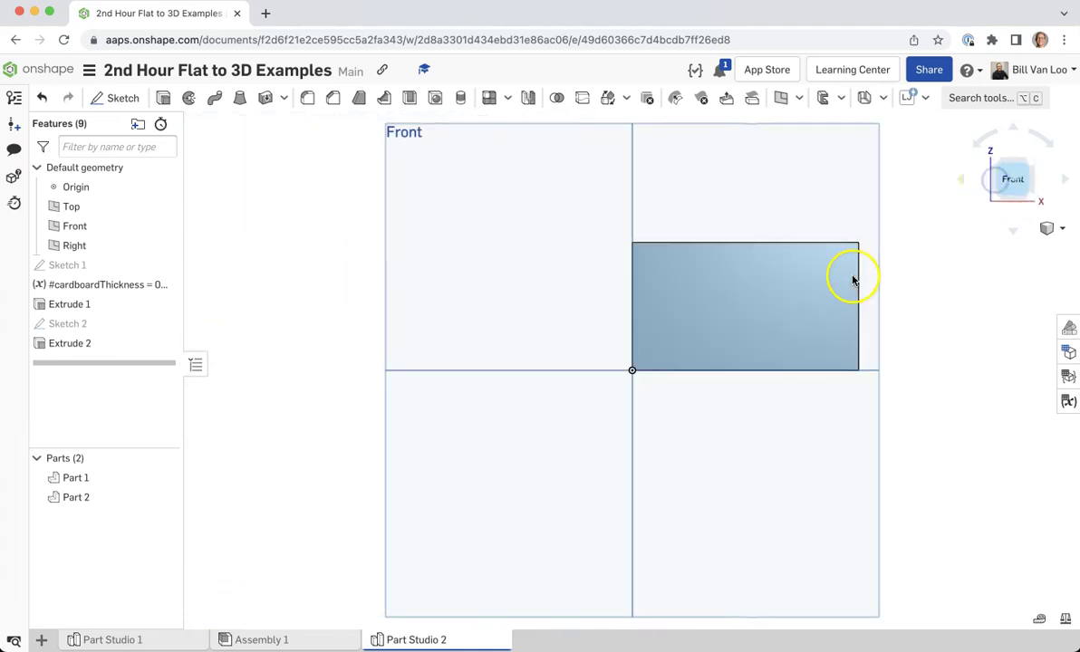
pyautogui.scroll(3, 897, 284)
pyautogui.moveTo(887, 280); pyautogui.dragTo(785, 306, button='middle')
pyautogui.click(117, 98)
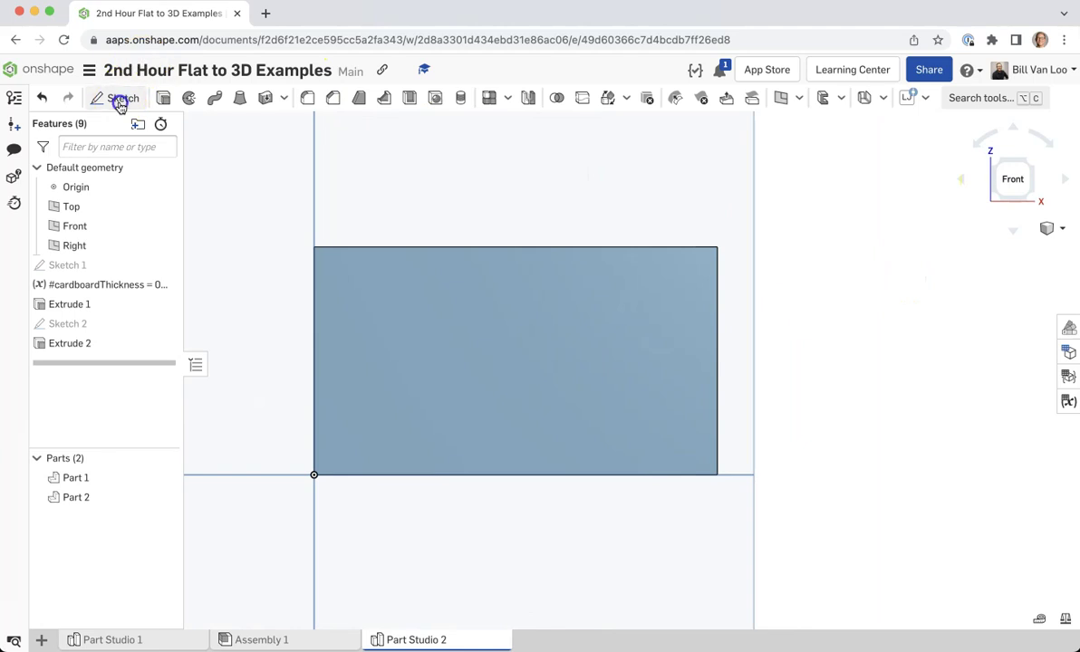
pyautogui.click(689, 264)
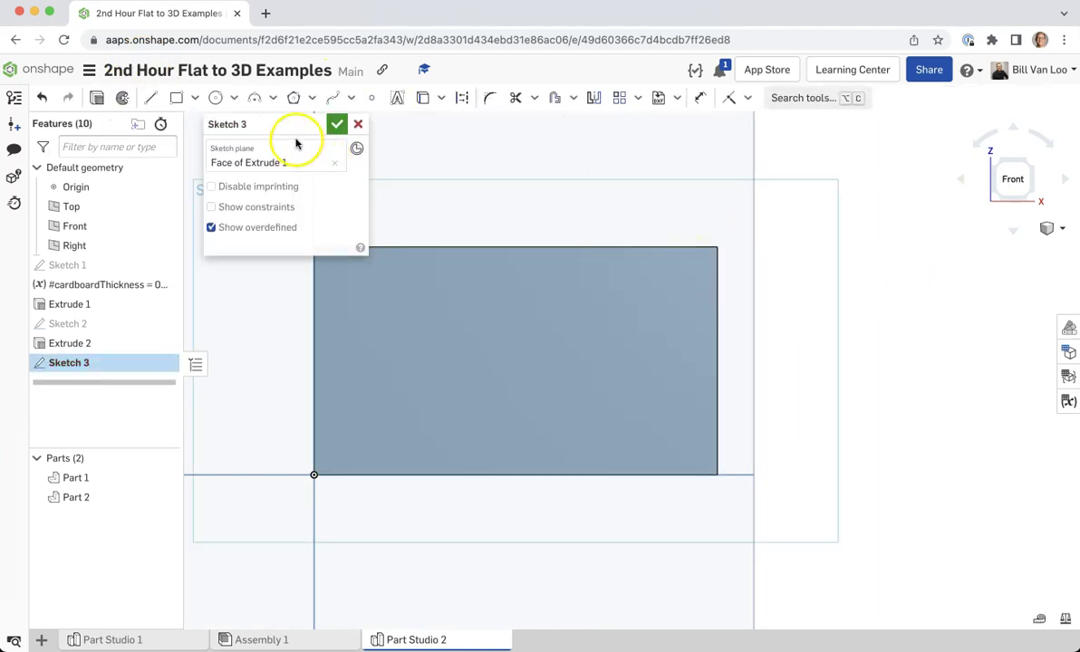
pyautogui.moveTo(174, 477)
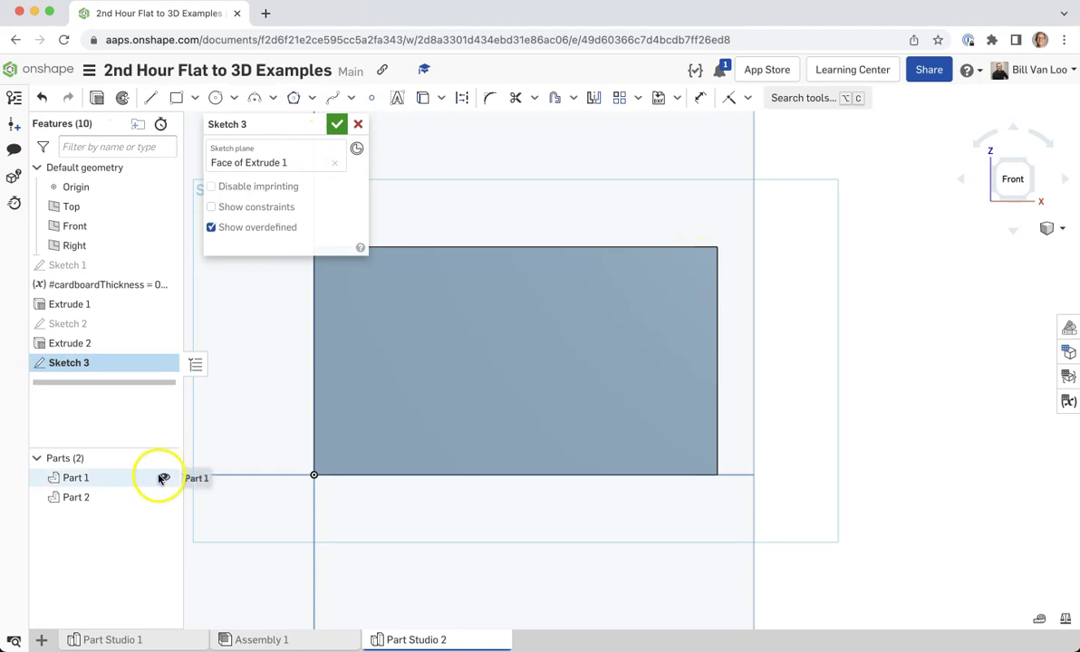
pyautogui.click(163, 478)
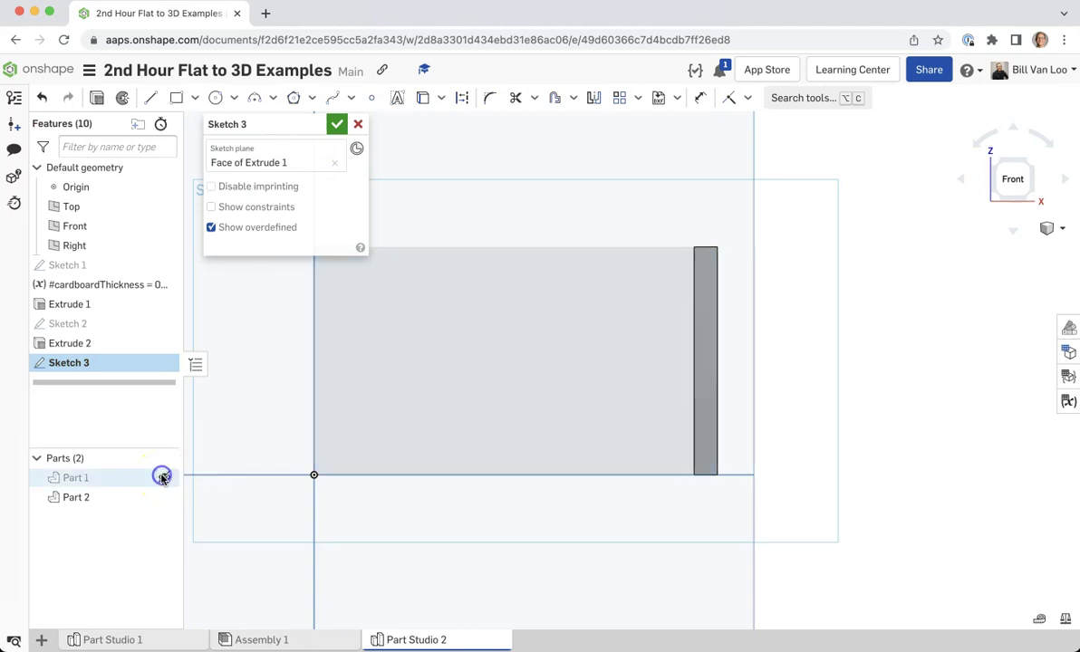
# - Project the inner vertical edge of the second panel's end face into the sketch
pyautogui.click(374, 100)
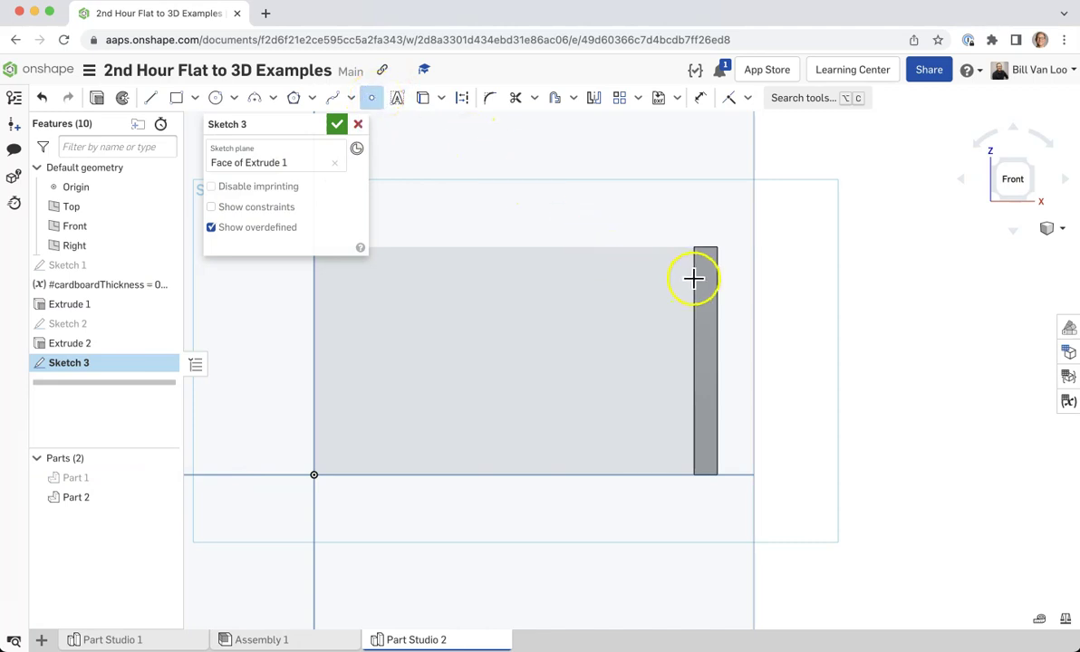
pyautogui.scroll(5, 694, 274)
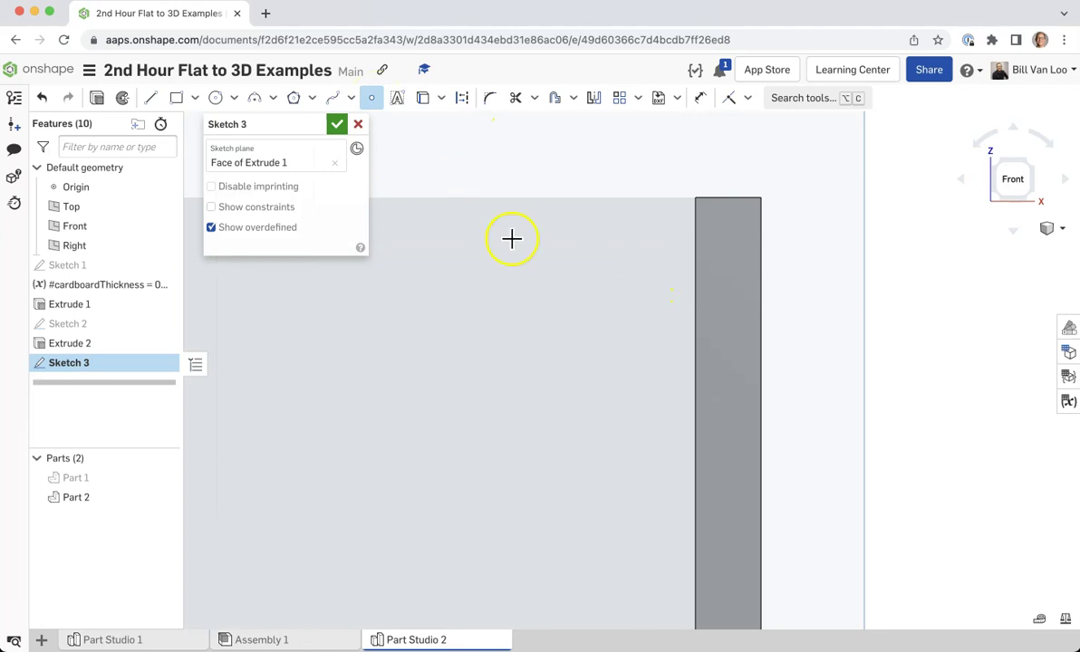
pyautogui.scroll(-3, 512, 253)
pyautogui.scroll(-1, 526, 358)
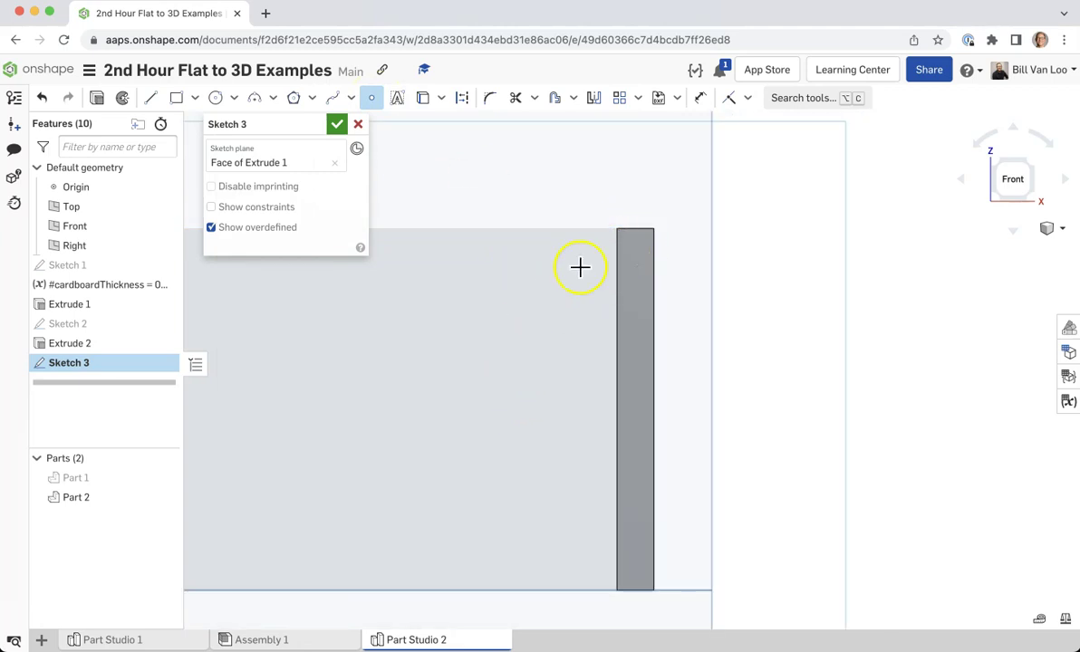
pyautogui.moveTo(561, 291)
pyautogui.mouseDown(button='right')
pyautogui.moveTo(552, 289)
pyautogui.moveTo(560, 295)
pyautogui.mouseUp(button='right')
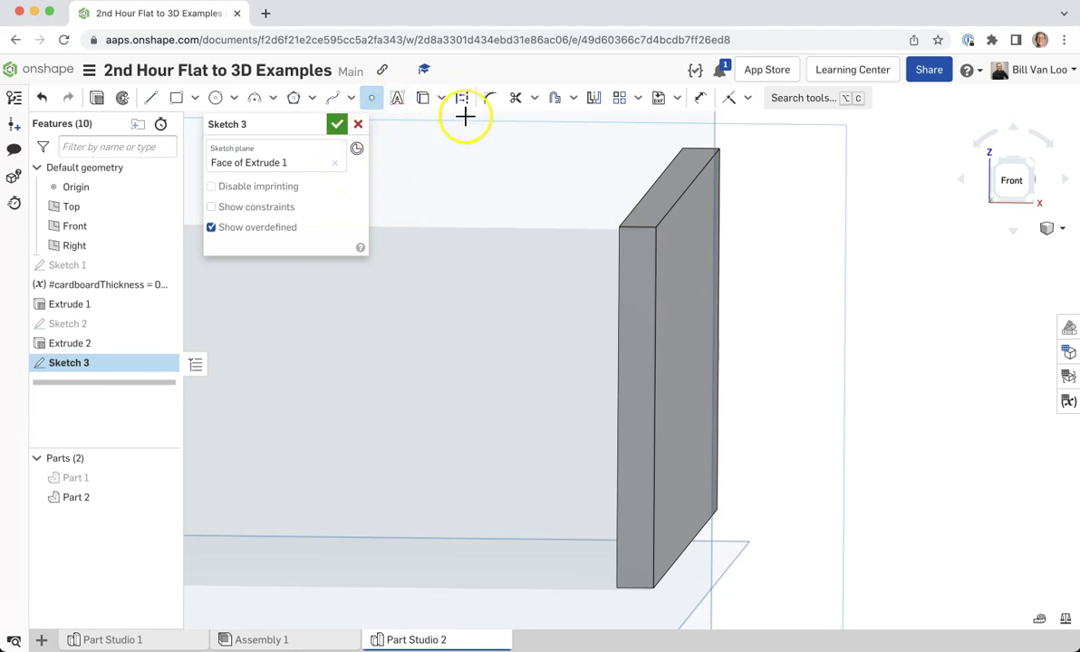
pyautogui.click(423, 97)
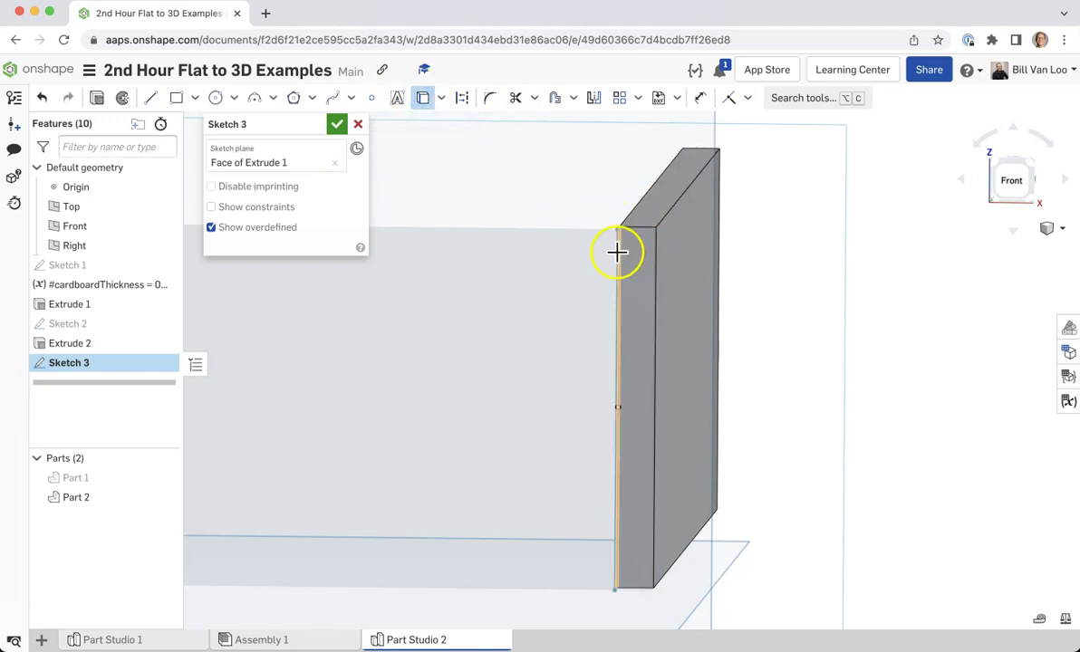
pyautogui.click(644, 246)
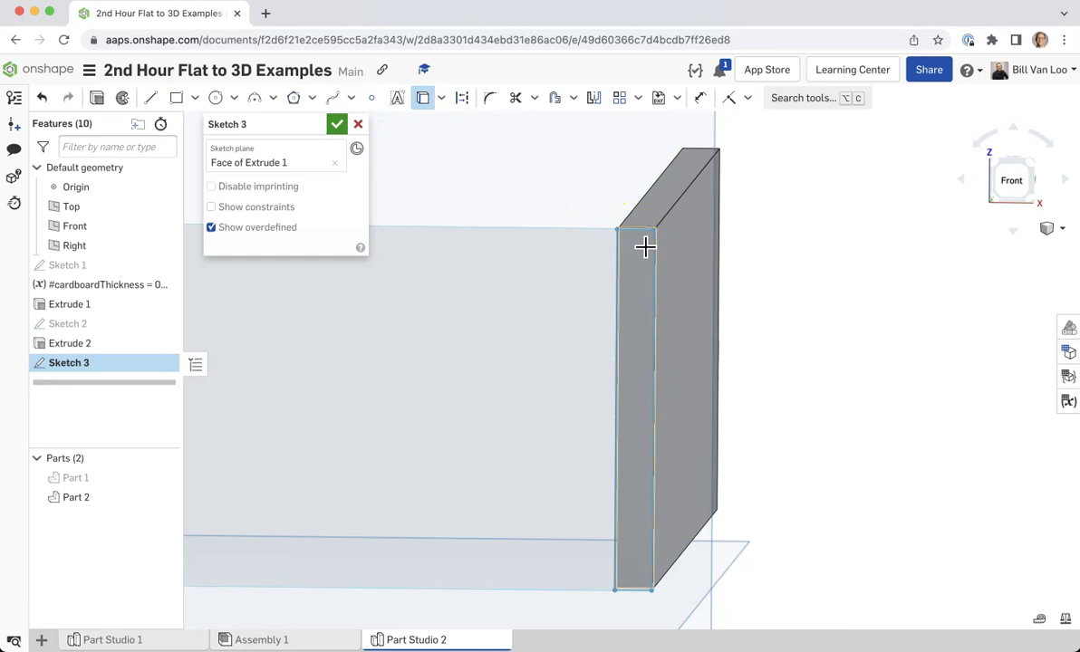
pyautogui.click(656, 268)
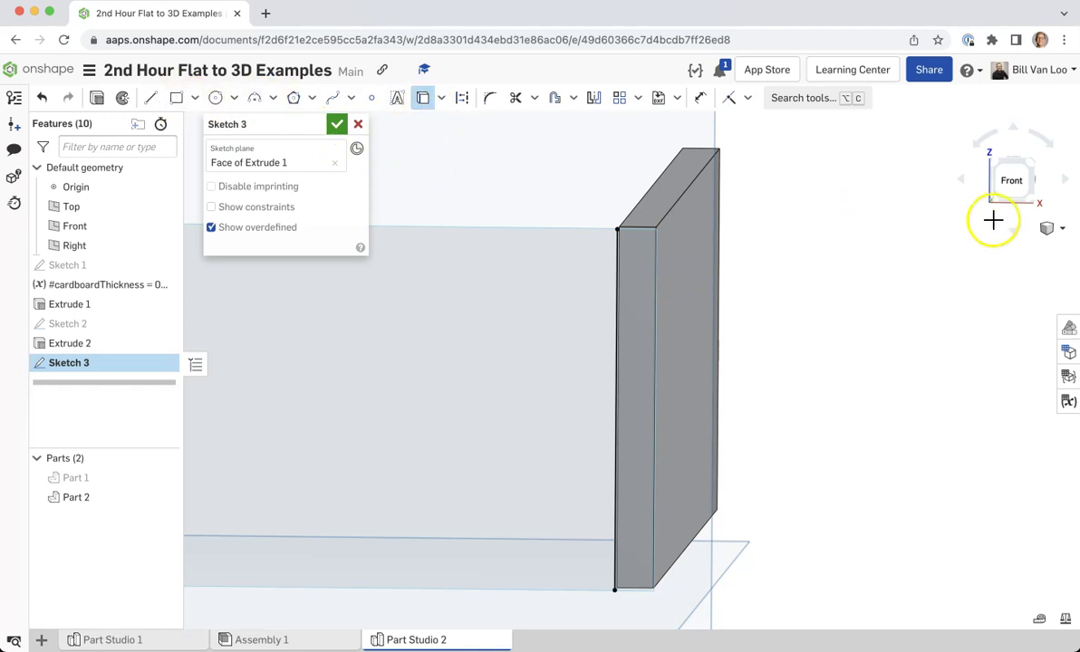
pyautogui.click(1020, 180)
pyautogui.scroll(5, 906, 291)
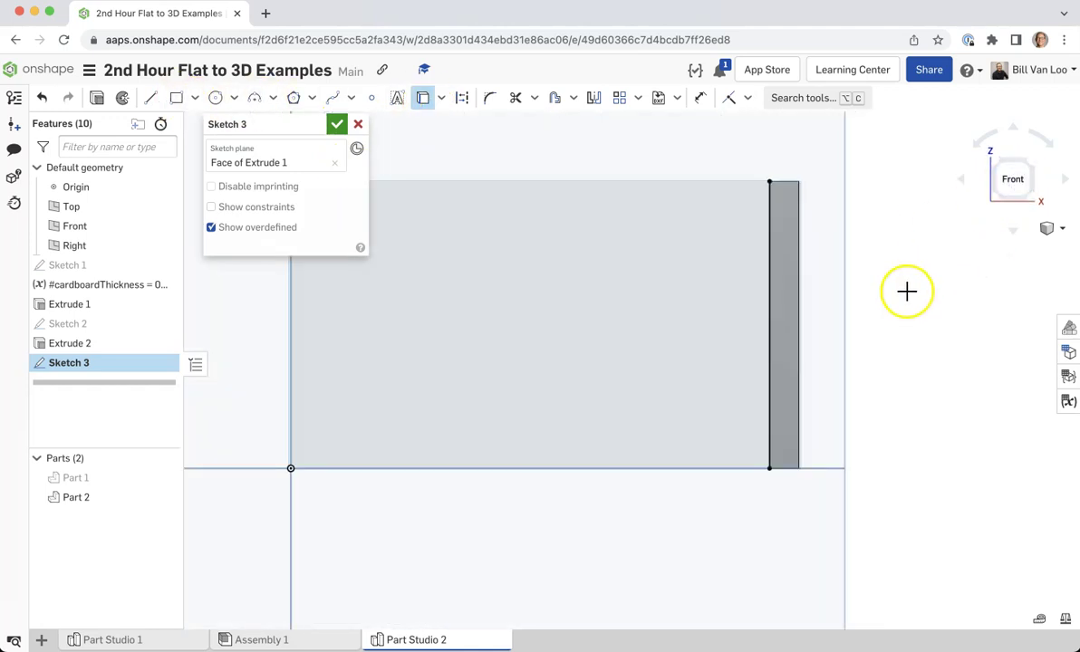
# - Sketch three separate rectangles stacked along the second panel's end, each about 0.16 in wide and 0.25 to 0.29 in tall
pyautogui.click(176, 97)
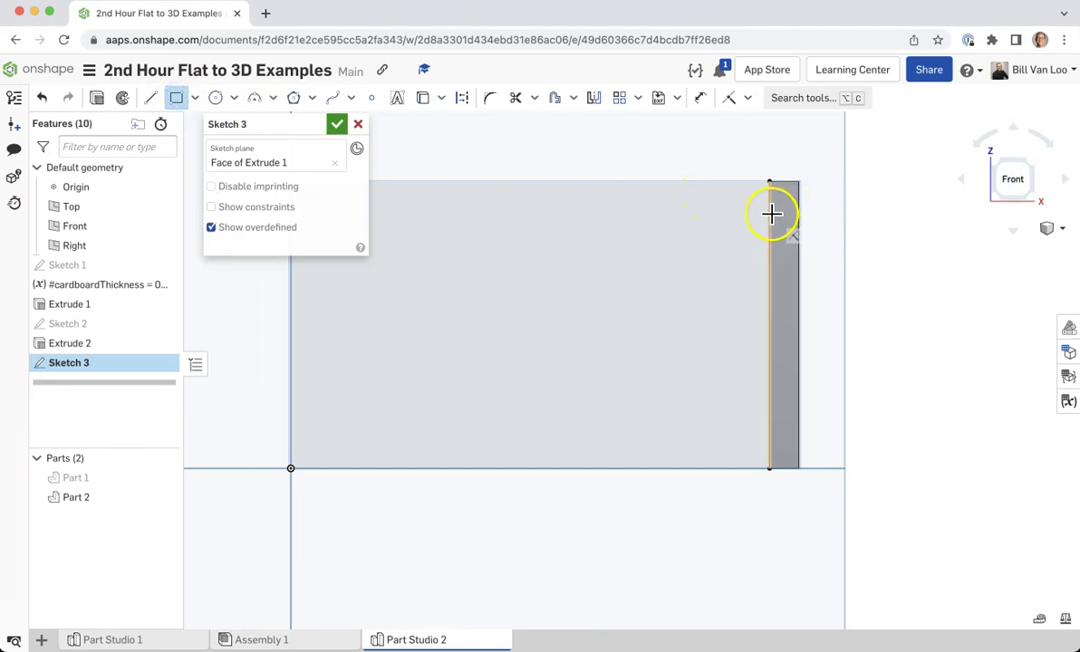
pyautogui.scroll(3, 769, 213)
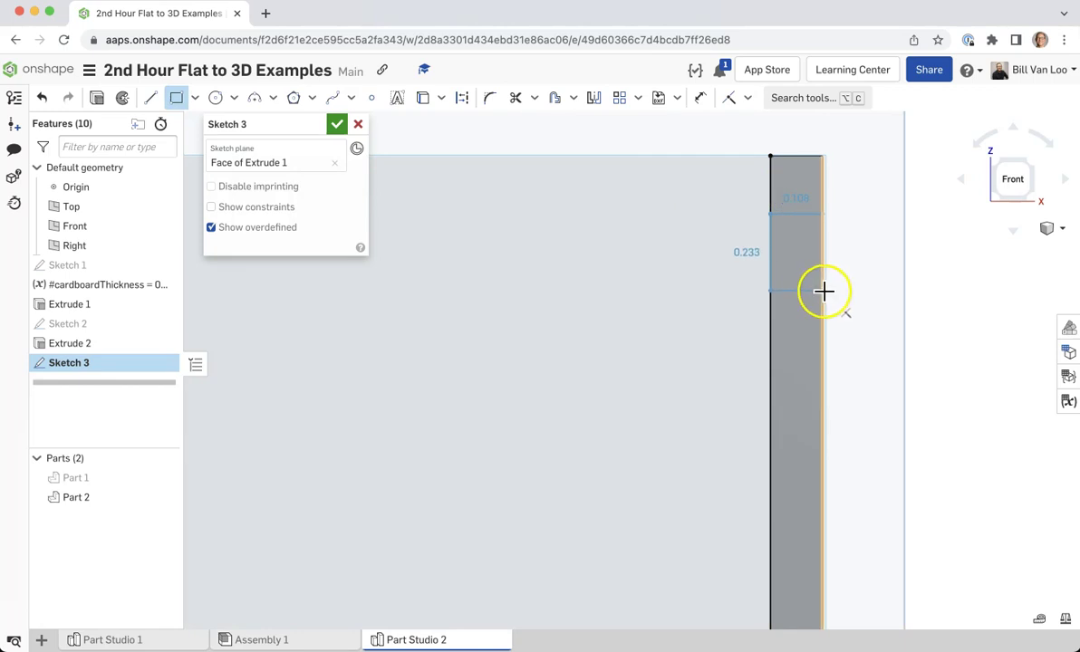
pyautogui.click(823, 298)
pyautogui.moveTo(866, 414); pyautogui.dragTo(829, 253, button='middle')
pyautogui.click(734, 204)
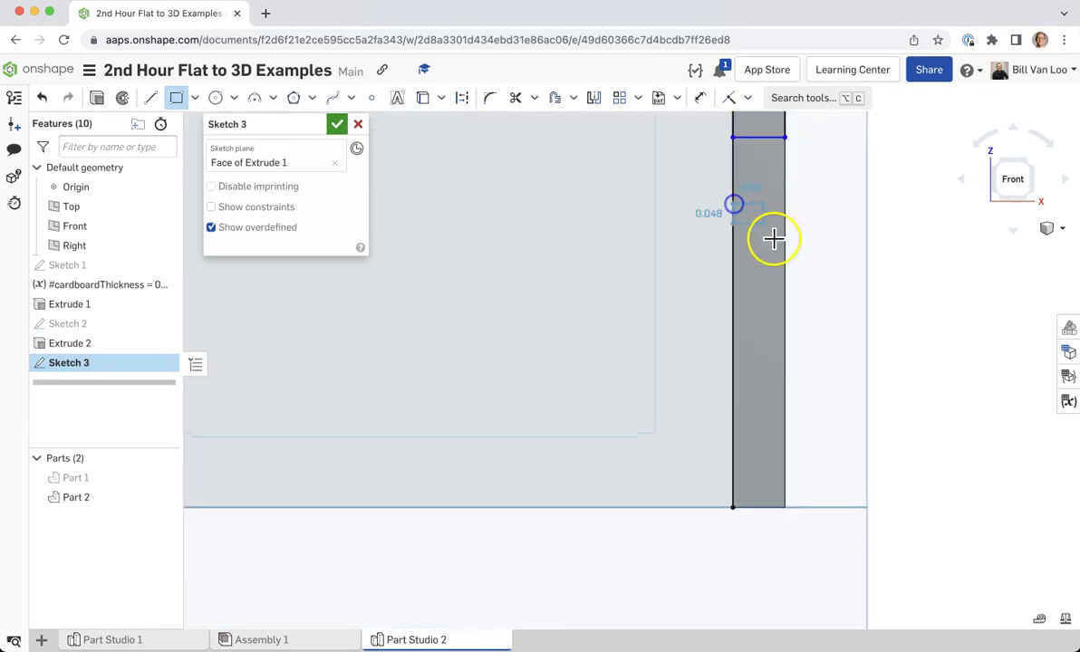
pyautogui.click(787, 288)
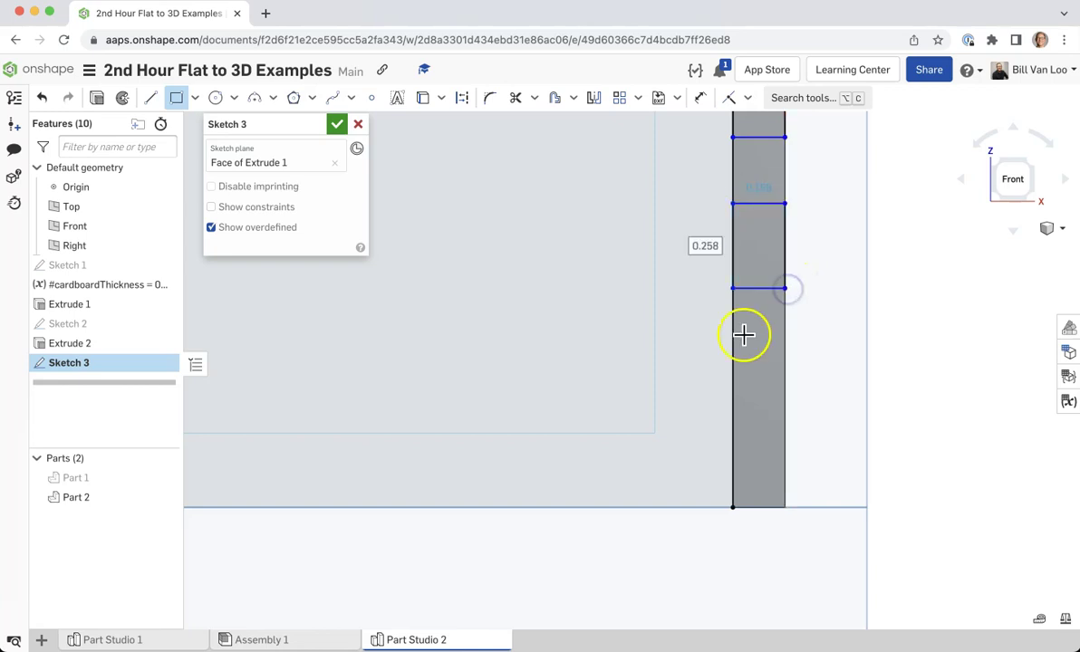
pyautogui.click(733, 338)
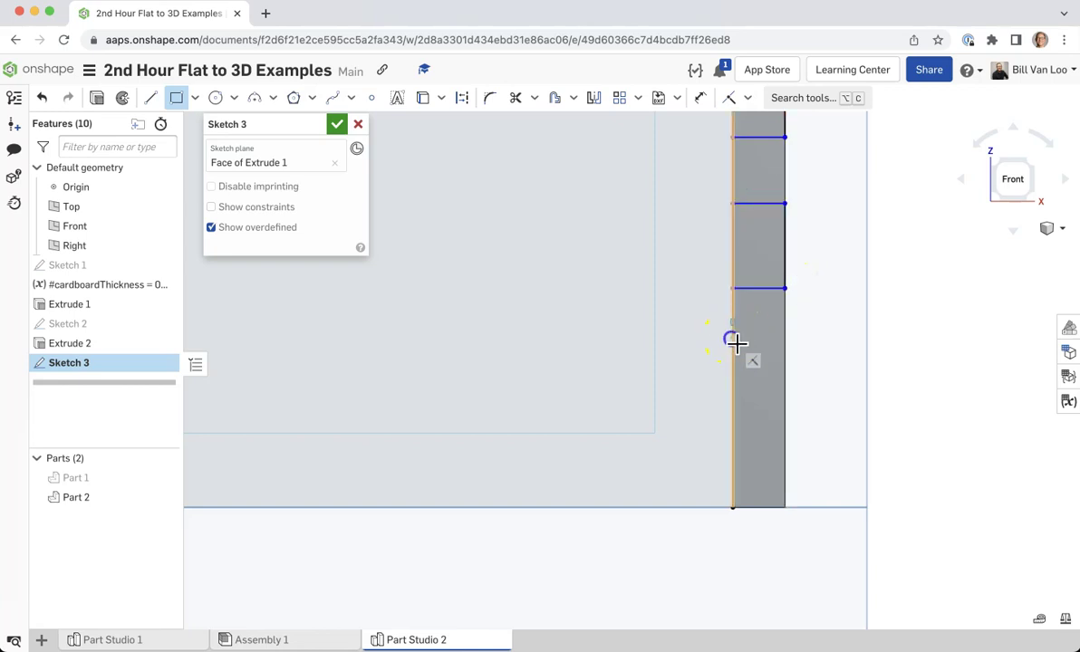
pyautogui.click(783, 435)
pyautogui.scroll(-2, 899, 340)
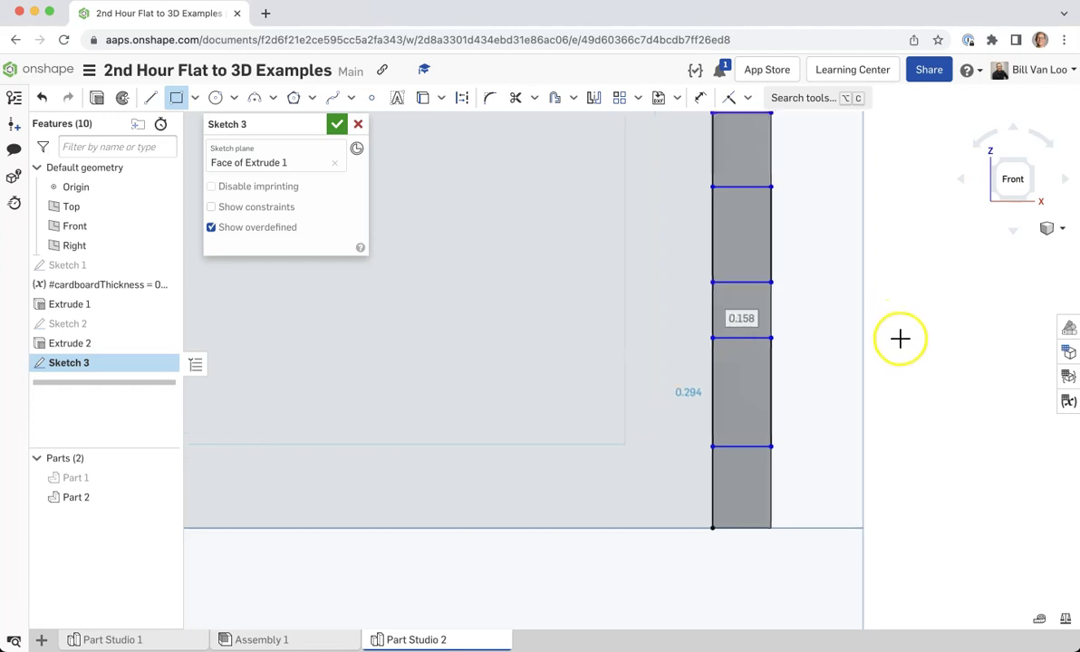
pyautogui.moveTo(901, 300); pyautogui.dragTo(807, 414, button='middle')
pyautogui.scroll(-1, 806, 414)
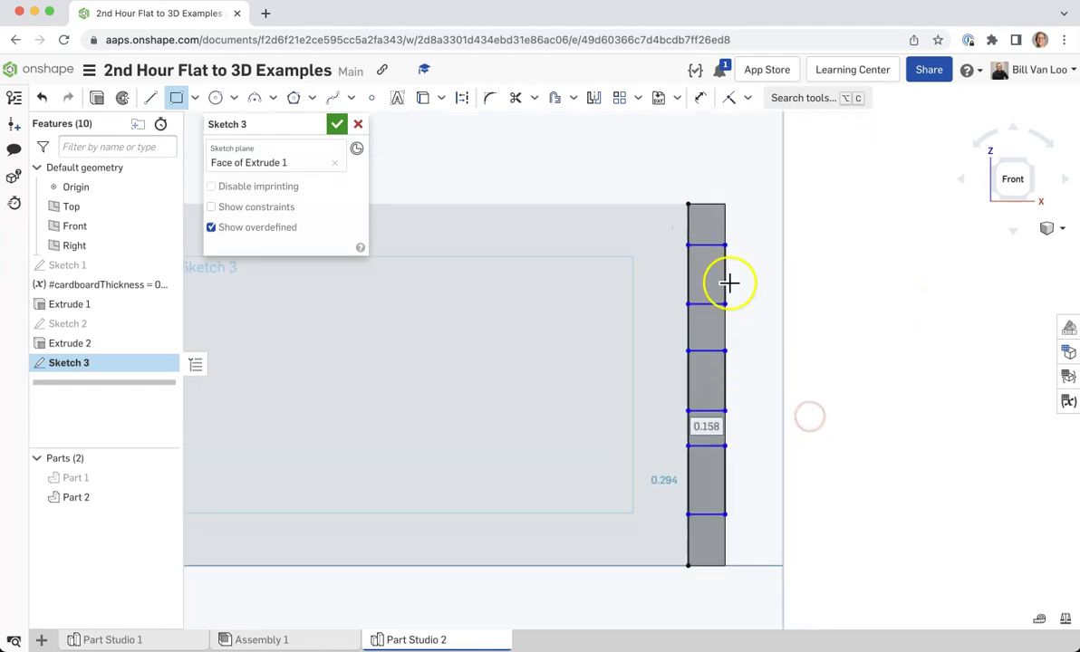
# - Dimension the height of each of the three rectangles to 0.25 in
pyautogui.moveTo(823, 285); pyautogui.dragTo(813, 298, button='right')
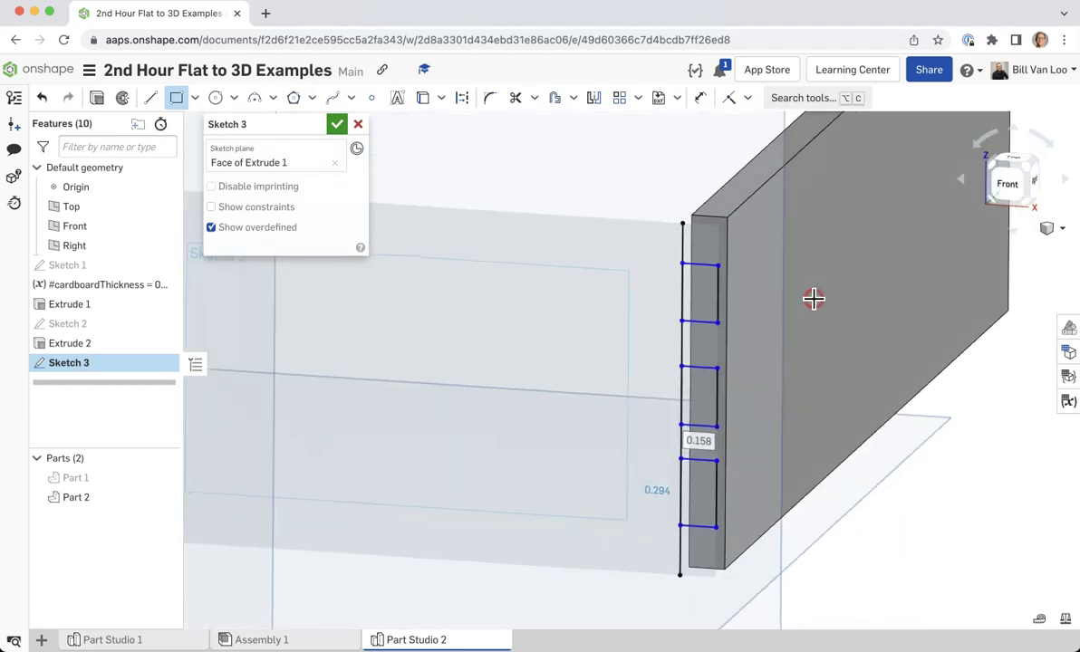
pyautogui.click(693, 284)
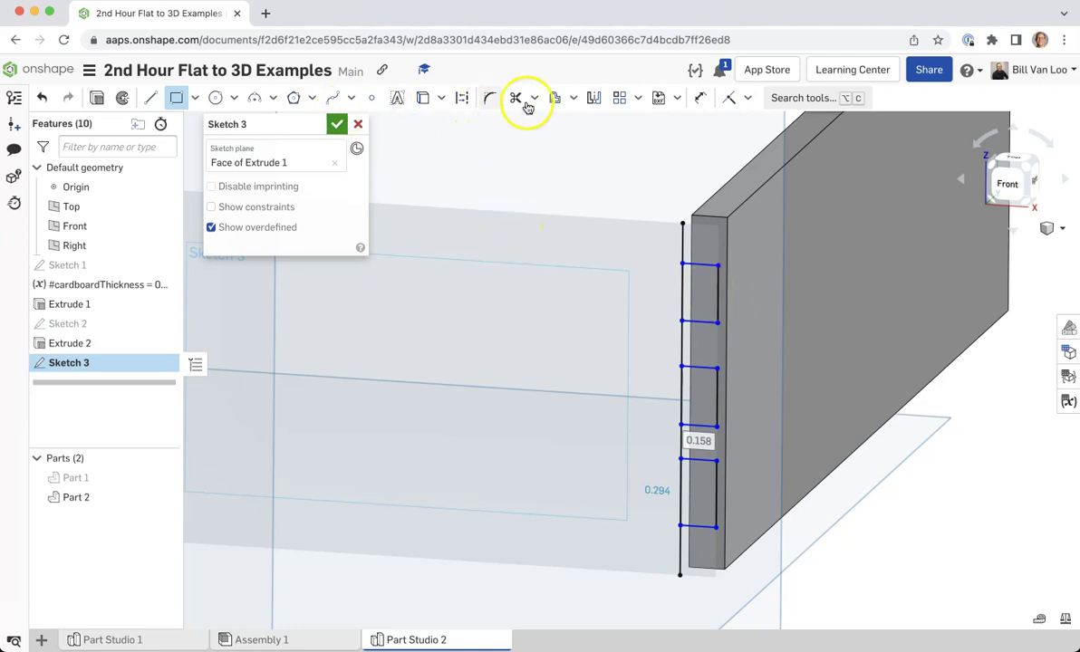
pyautogui.click(704, 100)
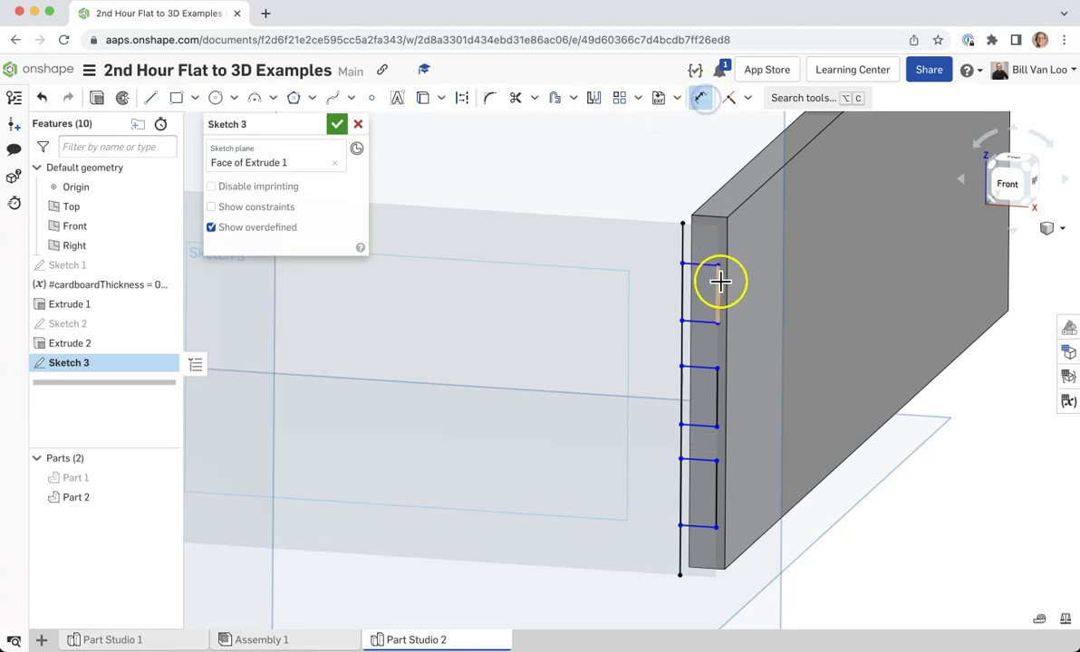
pyautogui.moveTo(718, 282); pyautogui.dragTo(765, 297)
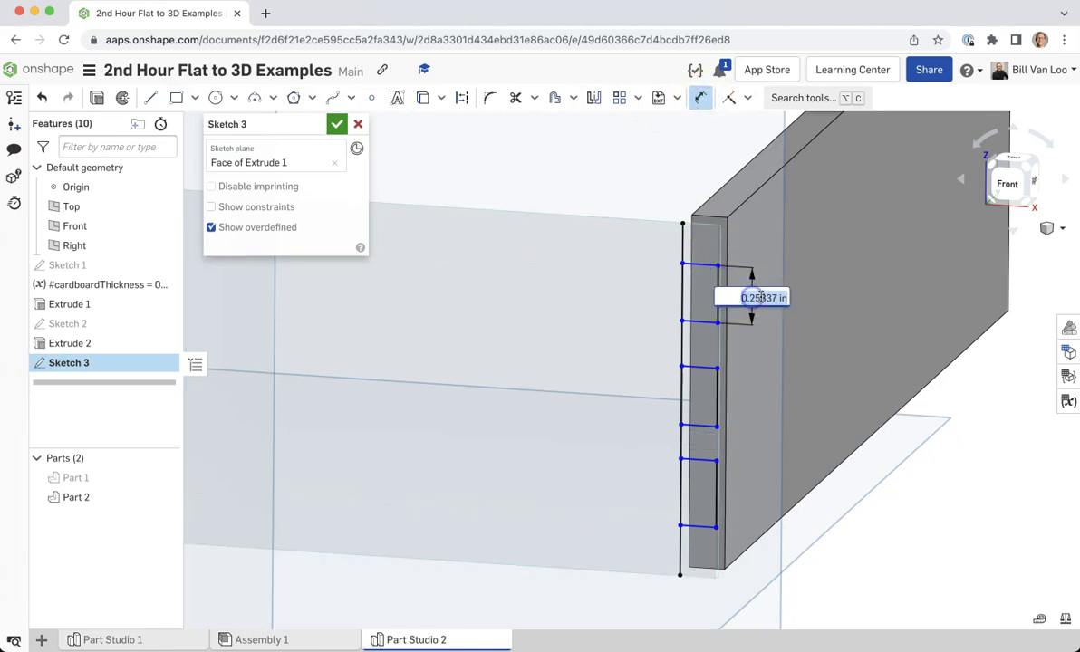
pyautogui.write('.25')
pyautogui.press('Return')
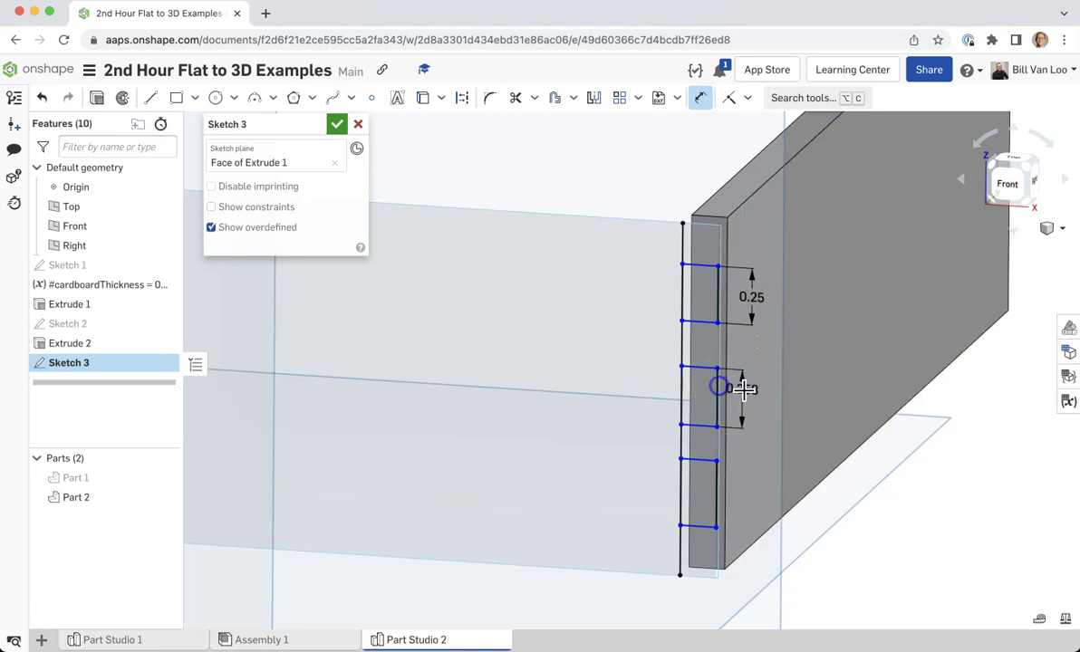
pyautogui.click(746, 389)
pyautogui.write('.25')
pyautogui.press('Return')
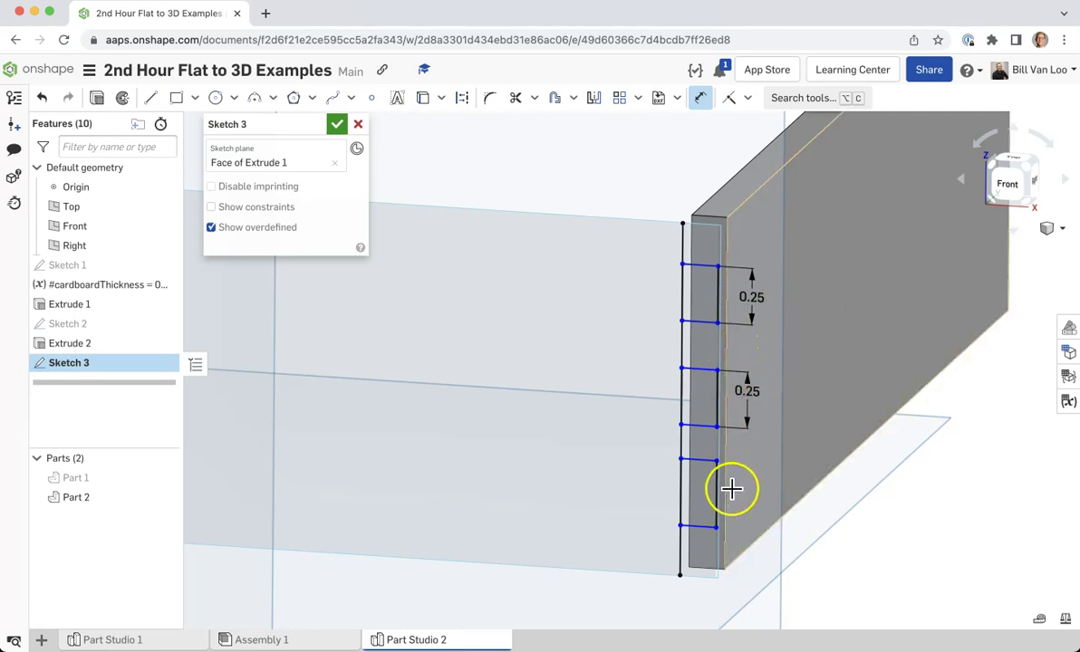
pyautogui.click(716, 488)
pyautogui.click(742, 489)
pyautogui.write('..25')
pyautogui.press('Return')
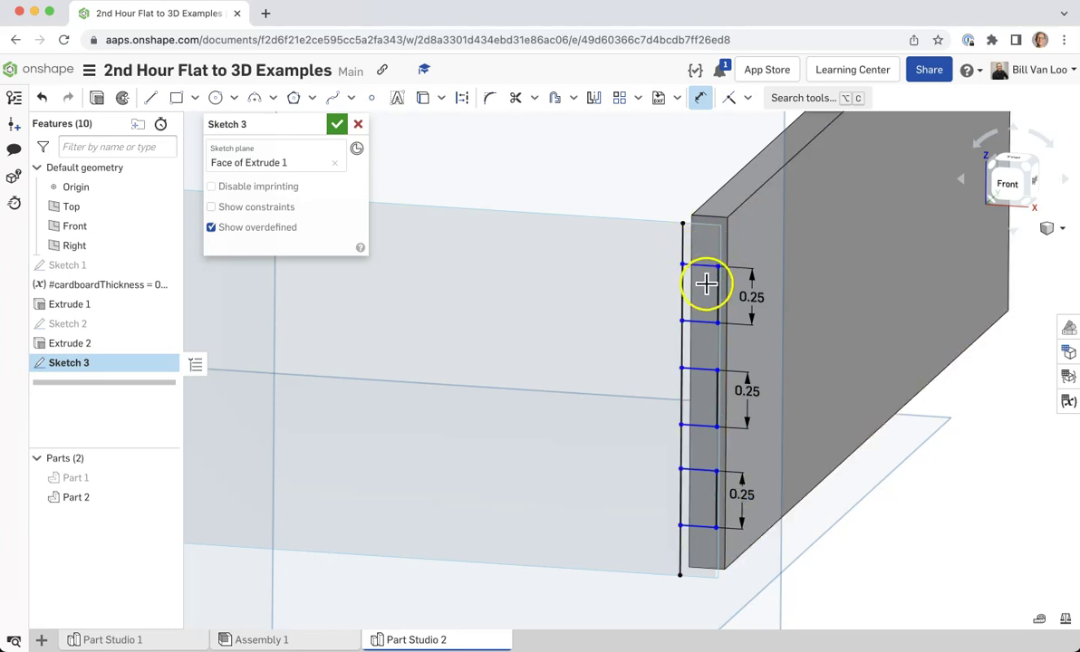
# - Set both vertical gaps between the three neighbouring rectangles to 0.25 in
pyautogui.click(706, 369)
pyautogui.click(743, 349)
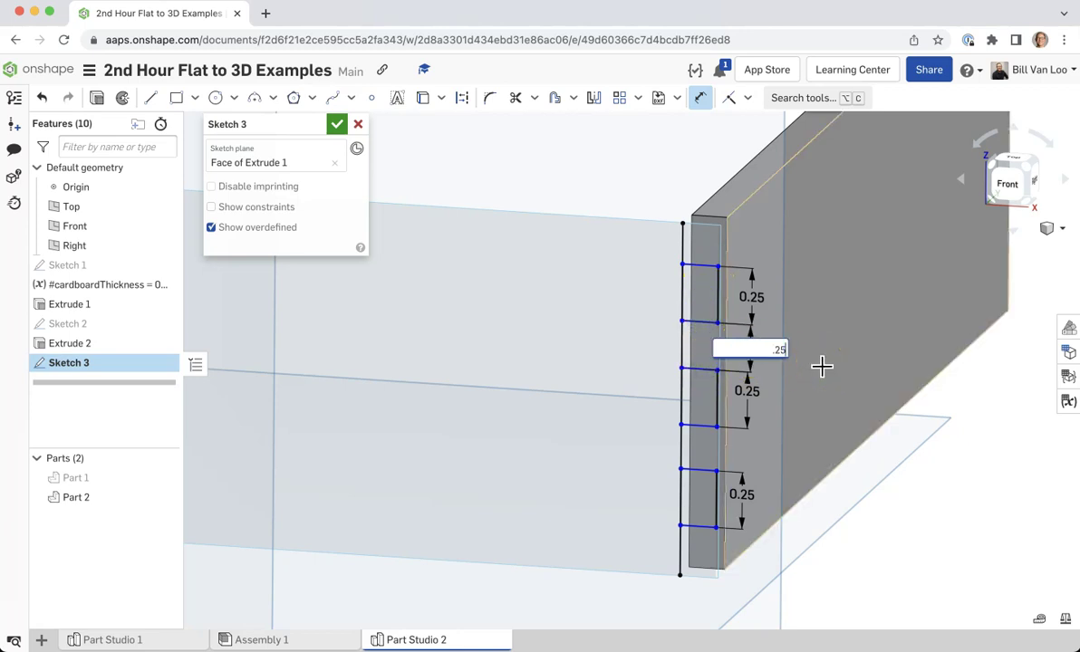
pyautogui.write('.25')
pyautogui.press('Return')
pyautogui.click(728, 457)
pyautogui.click(701, 425)
pyautogui.click(709, 467)
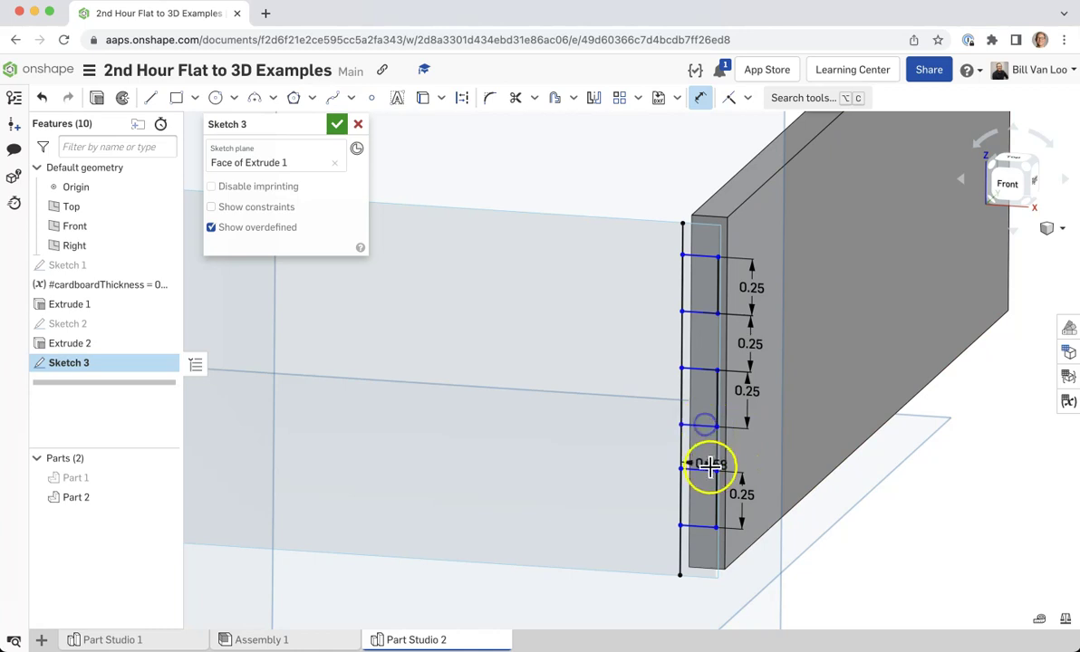
pyautogui.click(741, 449)
pyautogui.write('.25')
pyautogui.press('Return')
# - Dimension the top rectangle's upper edge 0.1 in below the upper end of the projected vertical line and finish the sketch
pyautogui.click(653, 181)
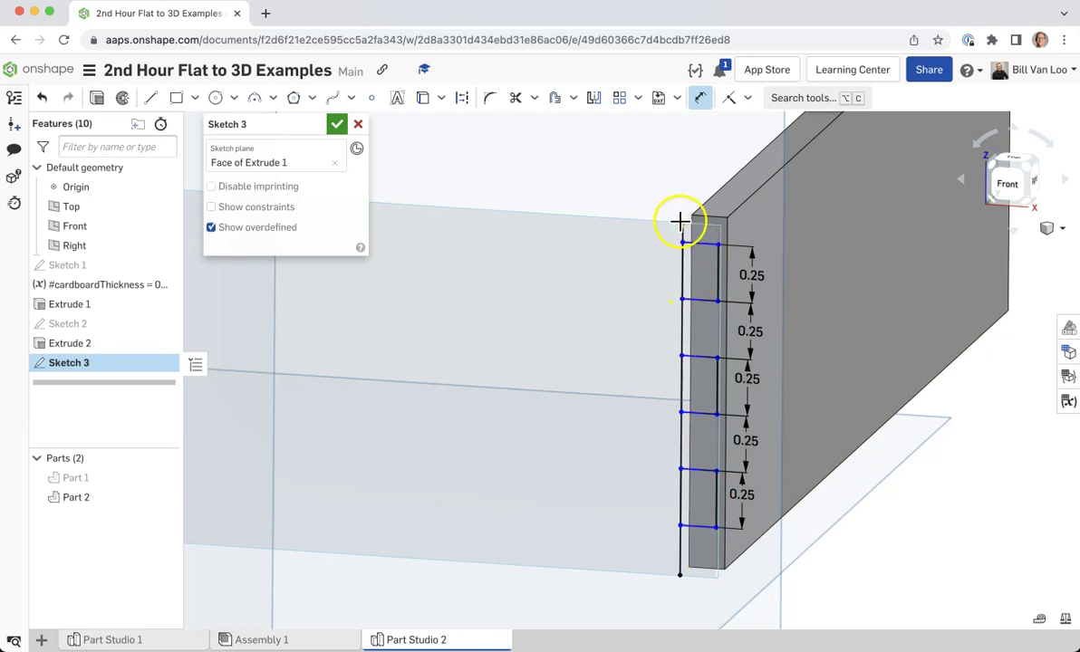
pyautogui.click(689, 242)
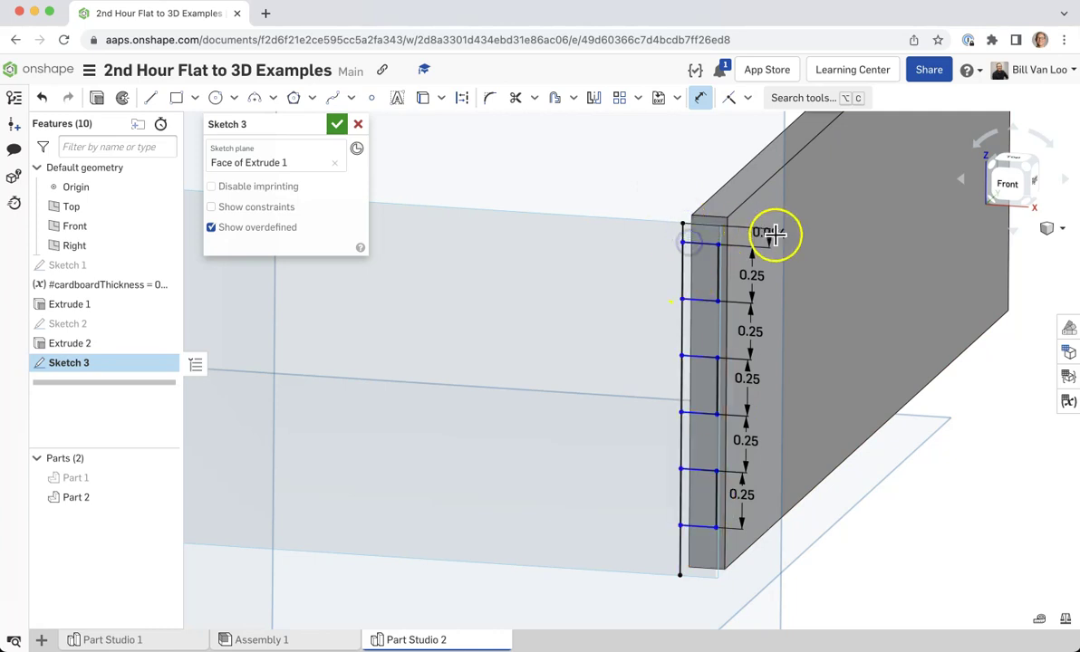
pyautogui.click(774, 232)
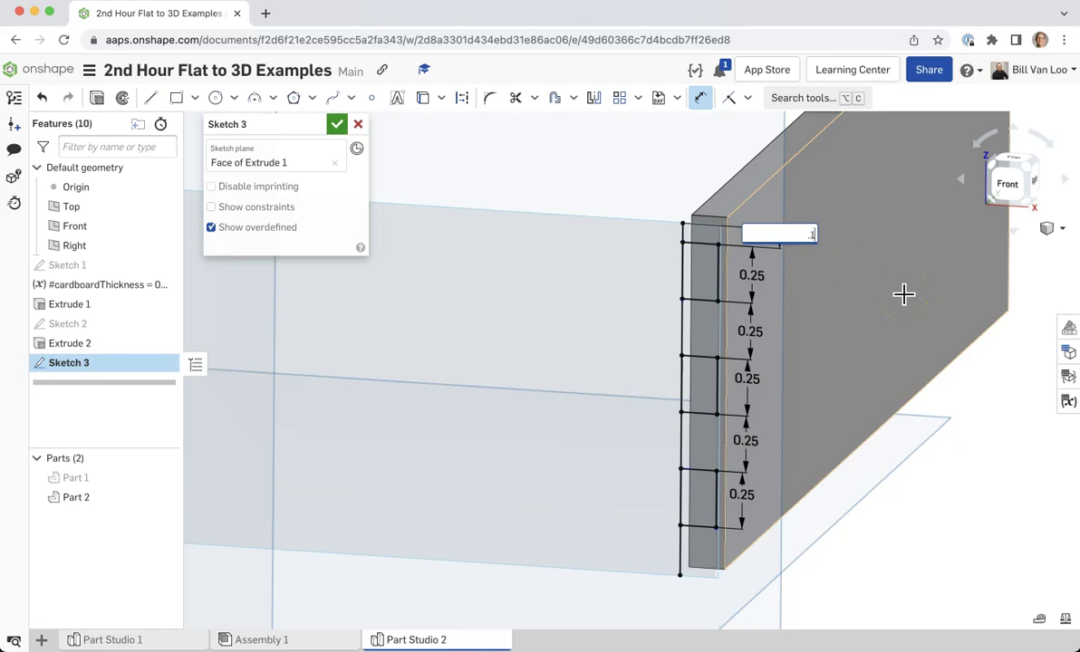
pyautogui.write('.1')
pyautogui.press('Return')
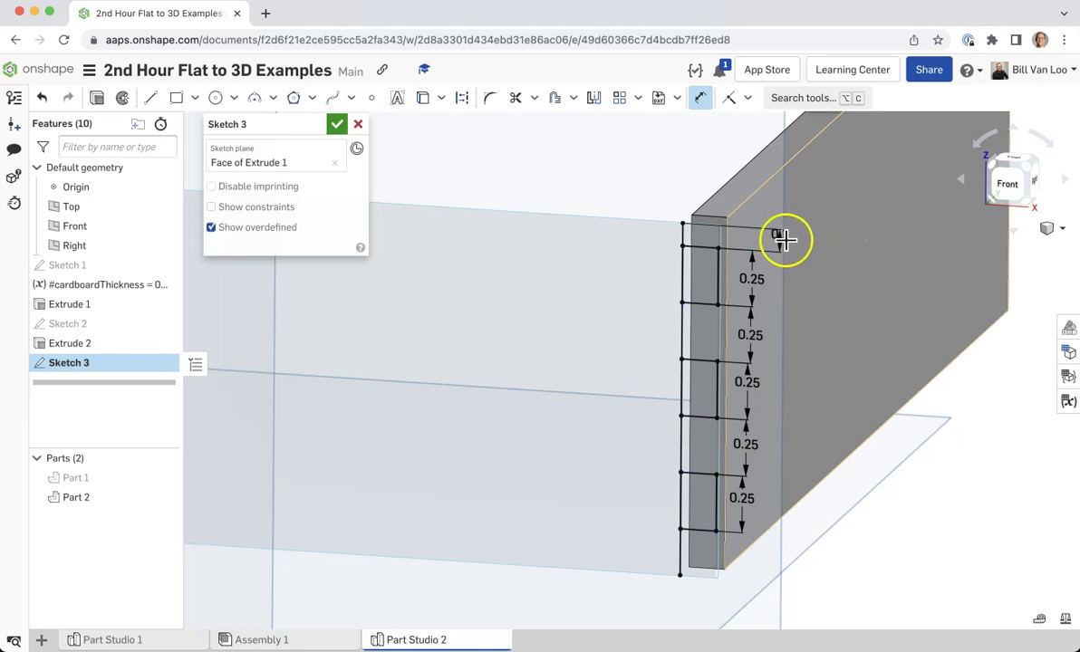
pyautogui.click(338, 124)
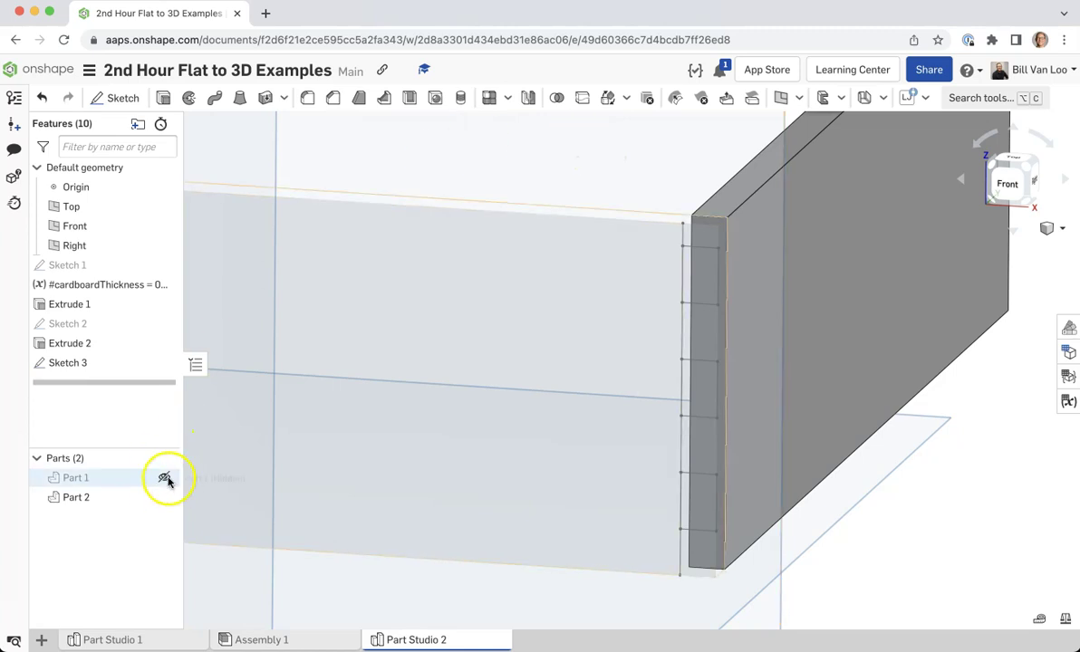
# - Show the hidden first panel and remove the four regions above, between and below the sketched rectangles from its end with a 1 in deep extrude
pyautogui.click(166, 478)
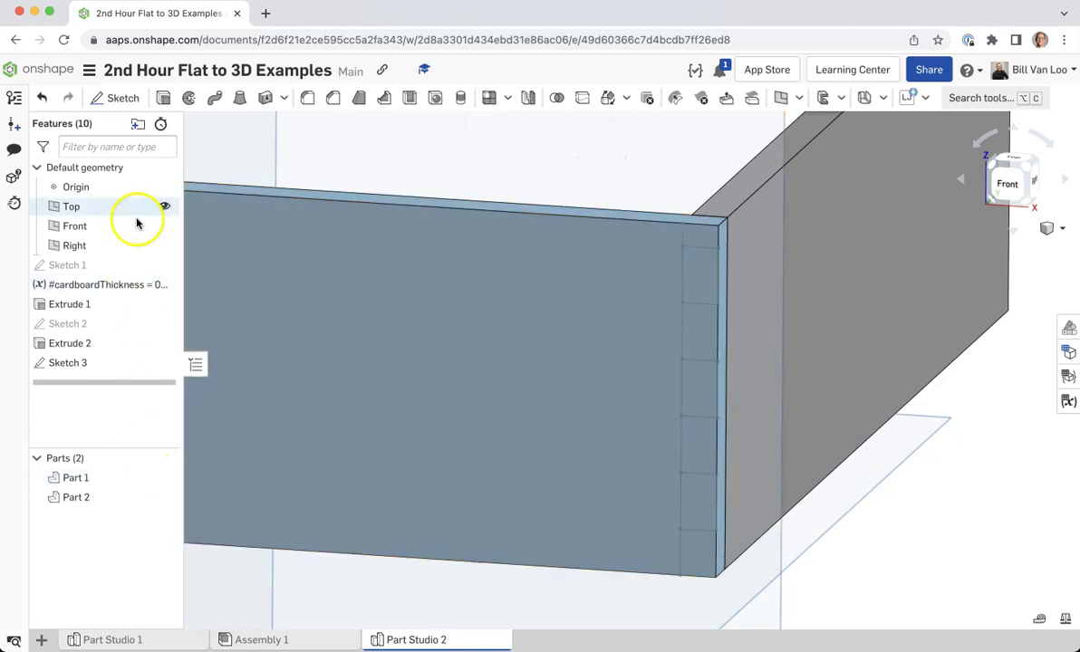
pyautogui.click(164, 99)
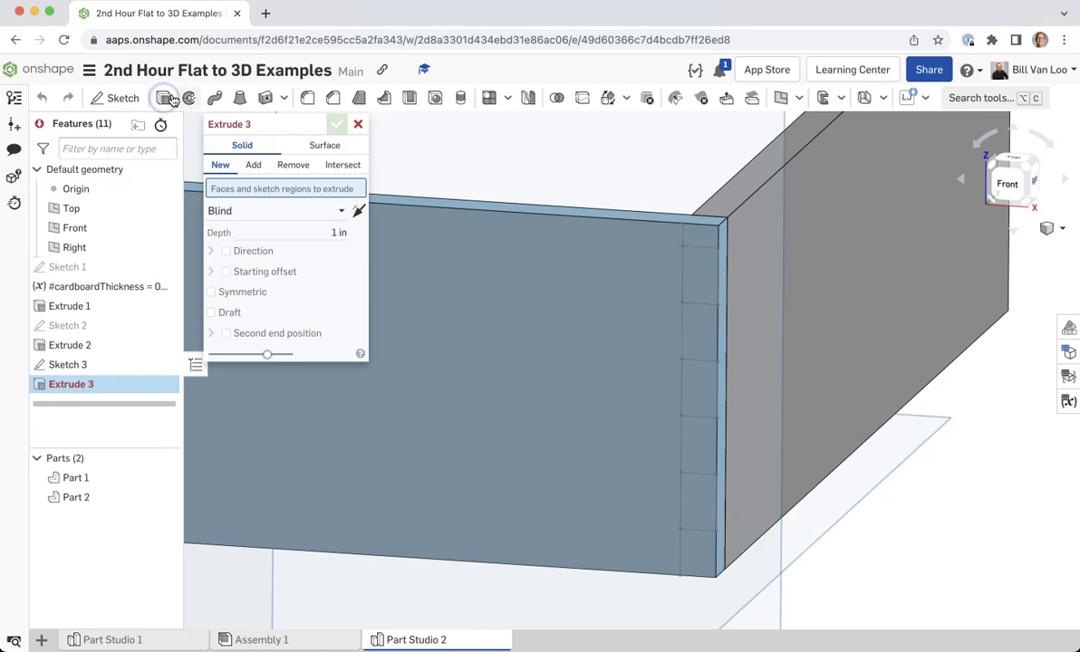
pyautogui.click(292, 165)
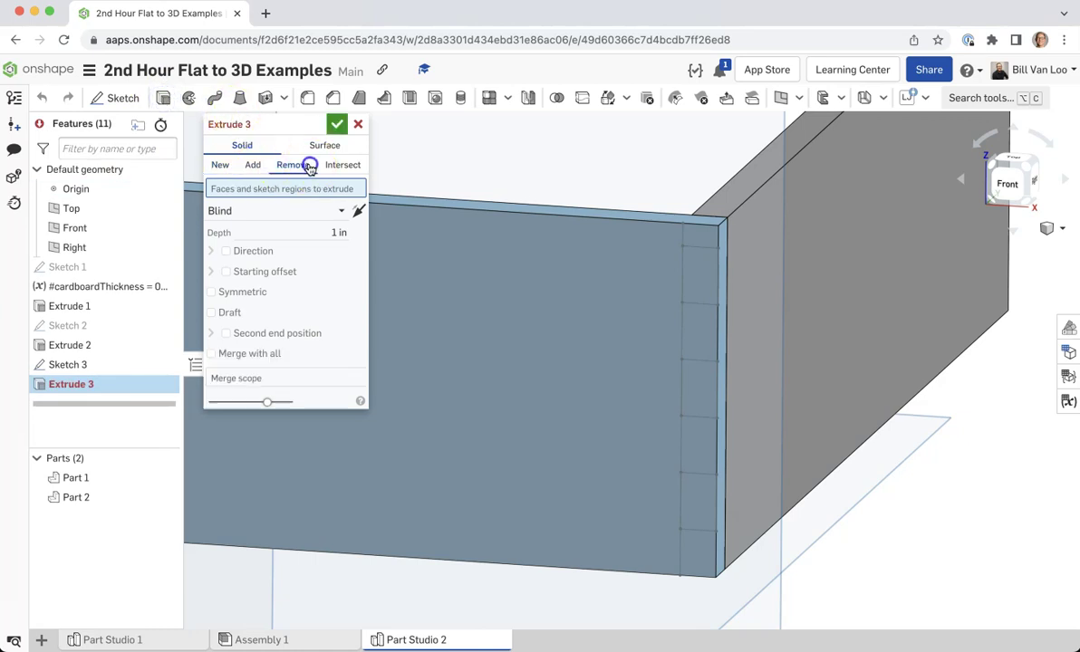
pyautogui.click(696, 238)
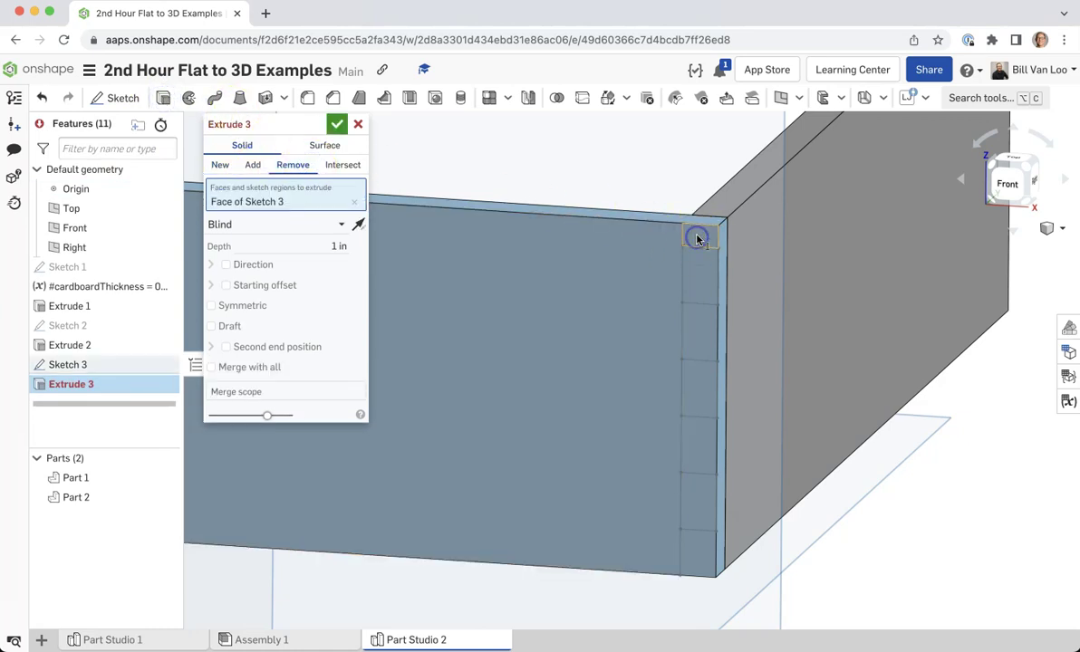
pyautogui.click(703, 335)
pyautogui.click(705, 442)
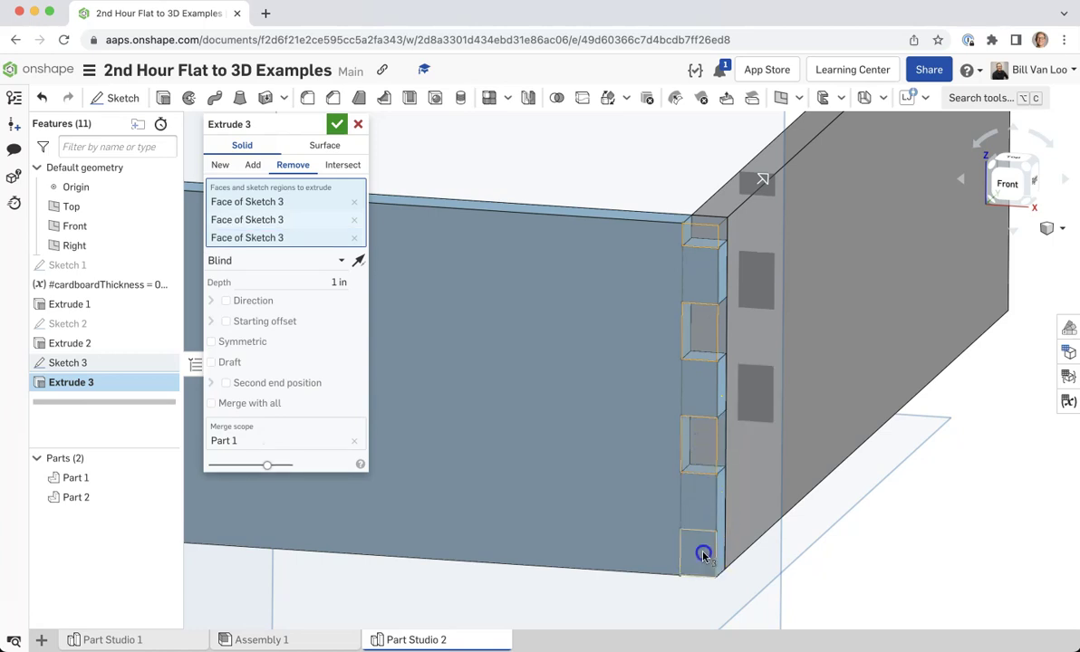
pyautogui.click(704, 554)
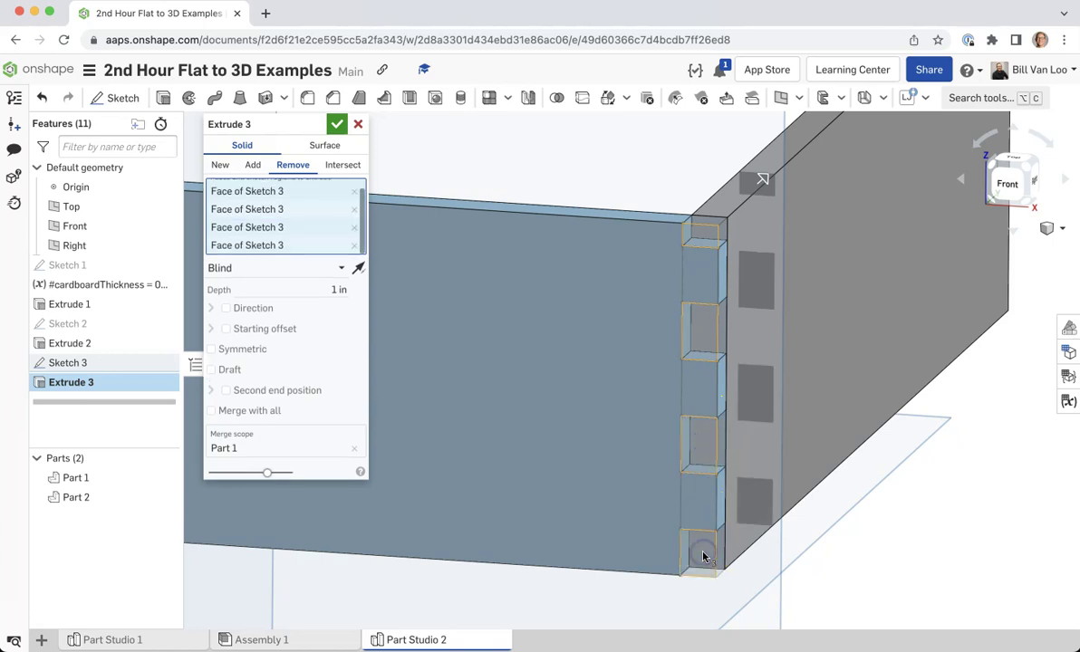
pyautogui.click(336, 125)
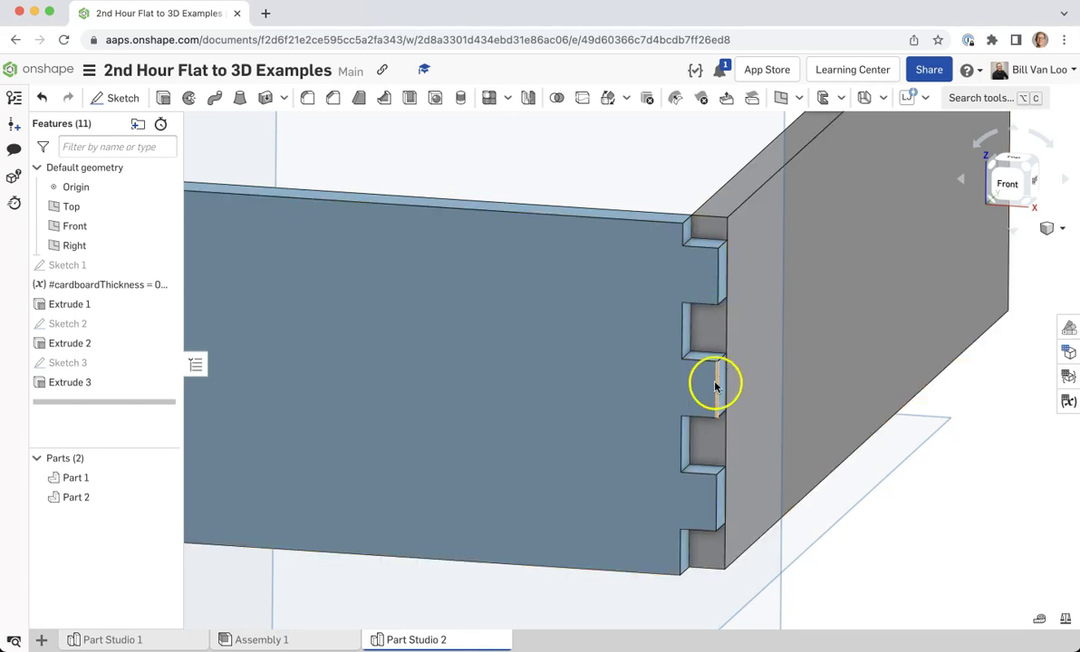
# - Start a new sketch on the second panel's end face exposed through the first panel's notches
pyautogui.click(976, 434)
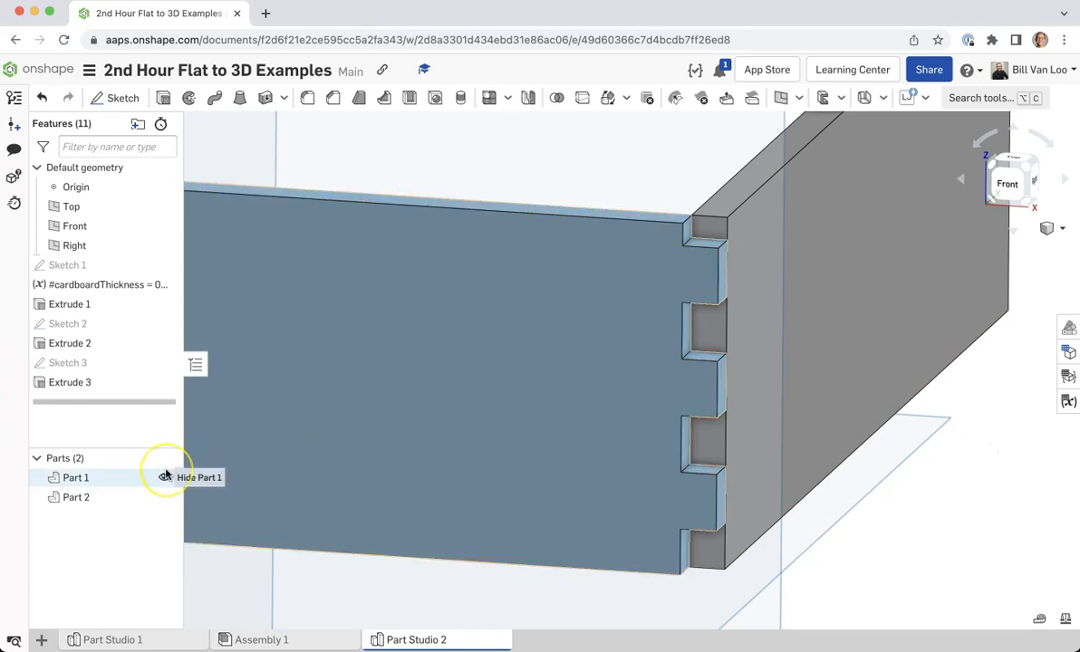
pyautogui.click(118, 98)
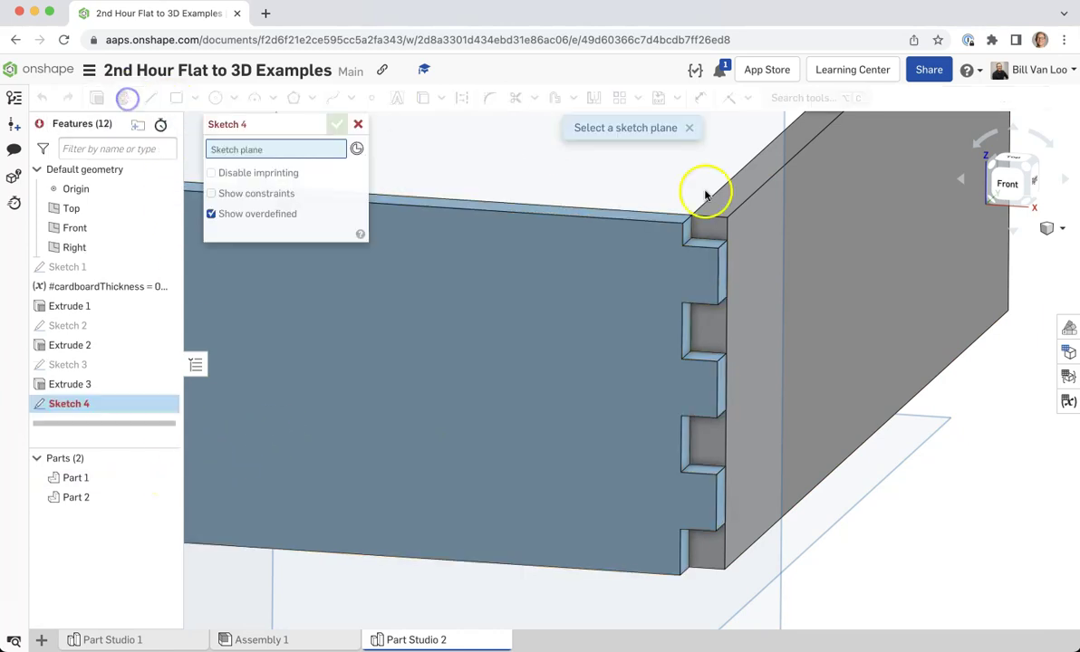
pyautogui.moveTo(887, 373); pyautogui.dragTo(912, 428, button='right')
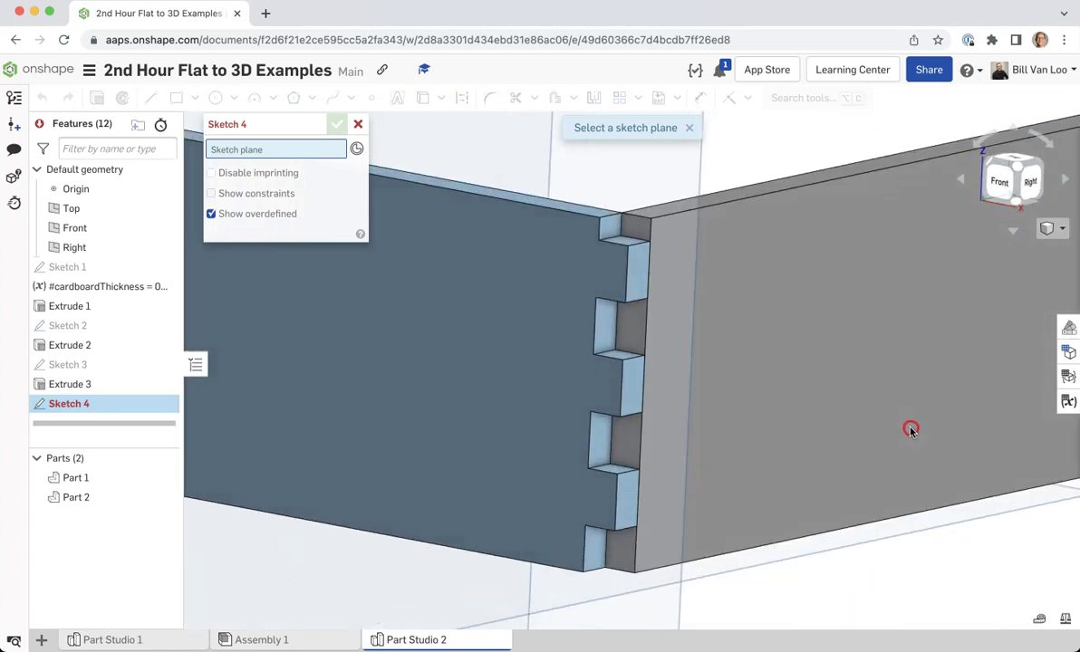
pyautogui.click(634, 227)
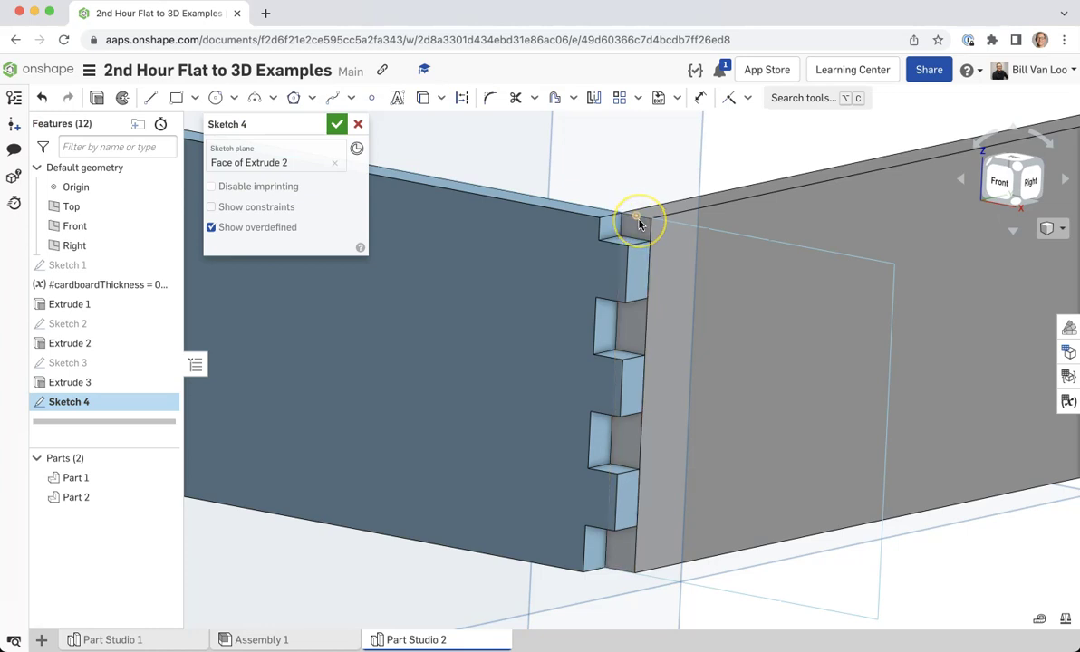
pyautogui.click(996, 181)
pyautogui.scroll(6, 879, 257)
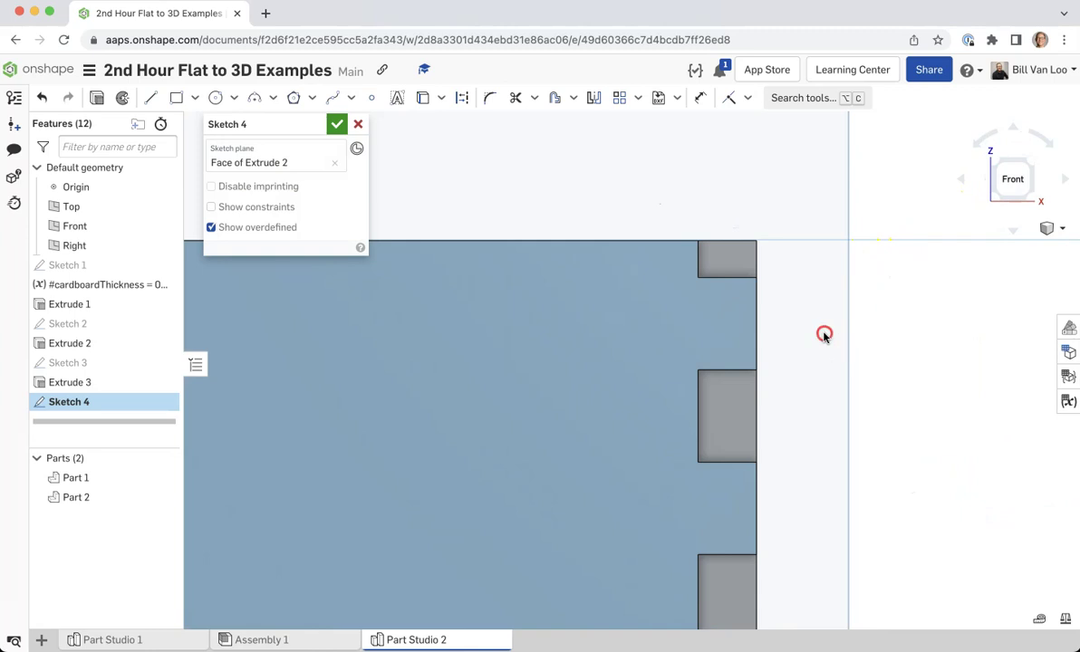
pyautogui.scroll(1, 824, 334)
pyautogui.moveTo(824, 335); pyautogui.dragTo(801, 231, button='middle')
pyautogui.scroll(-3, 793, 263)
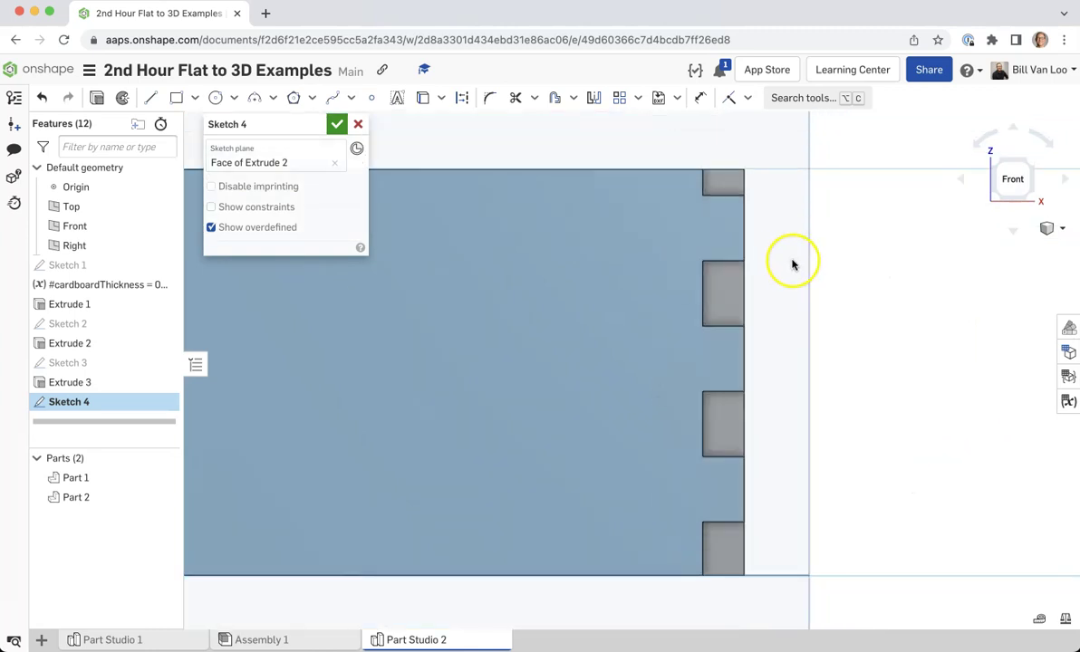
# - Project the edges of the first panel's upper three notches into the sketch
pyautogui.click(423, 97)
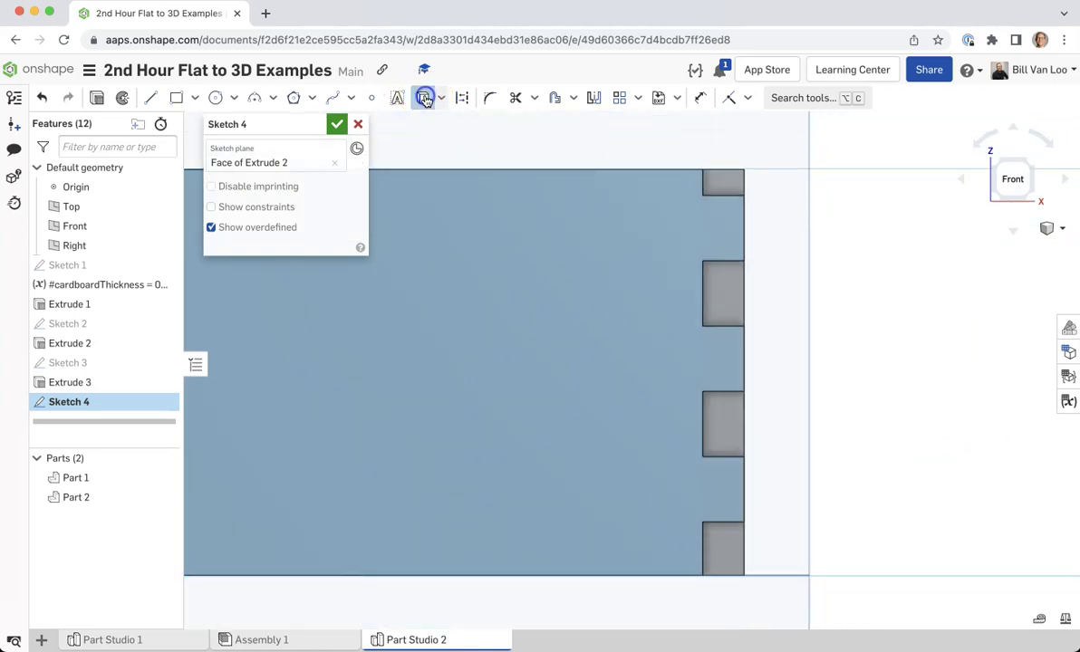
pyautogui.scroll(2, 703, 177)
pyautogui.click(711, 200)
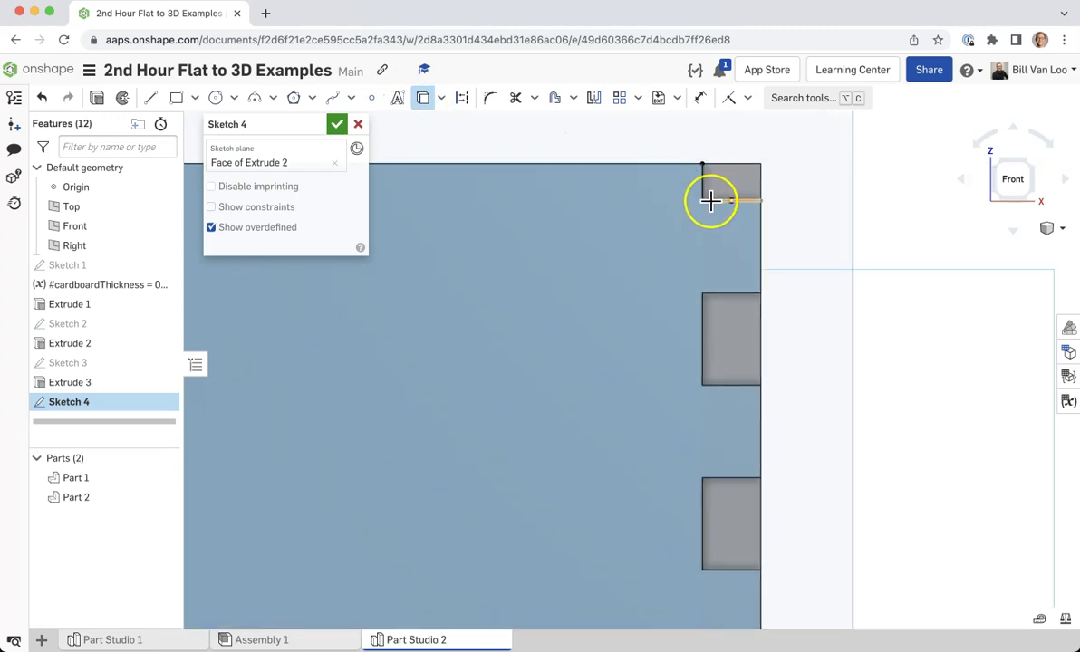
pyautogui.click(723, 293)
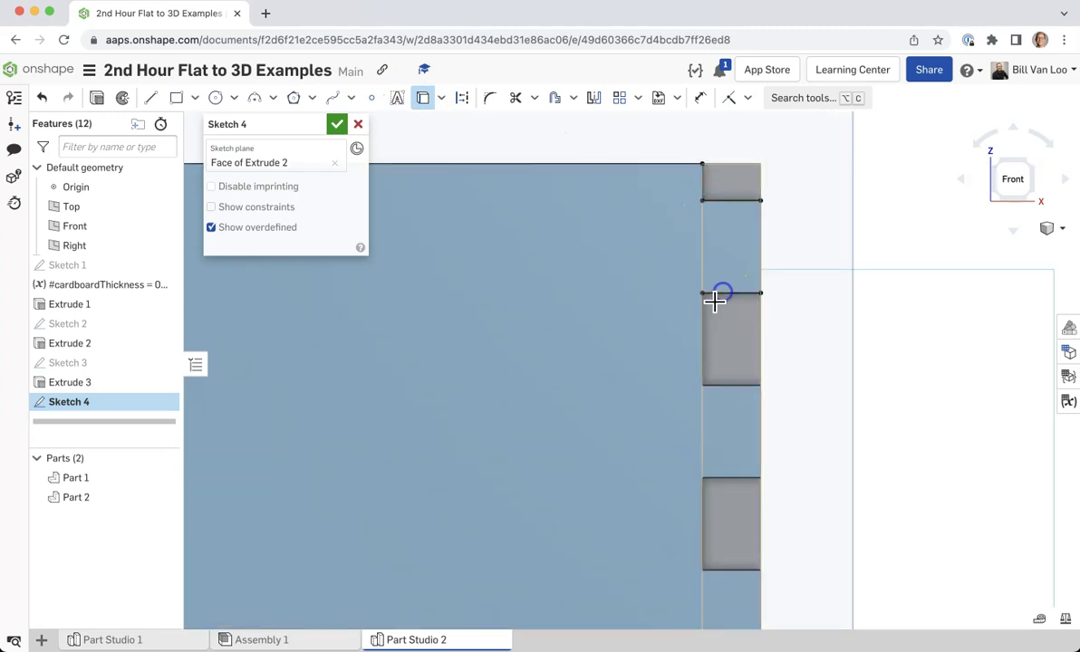
pyautogui.click(704, 305)
pyautogui.click(748, 385)
pyautogui.click(720, 479)
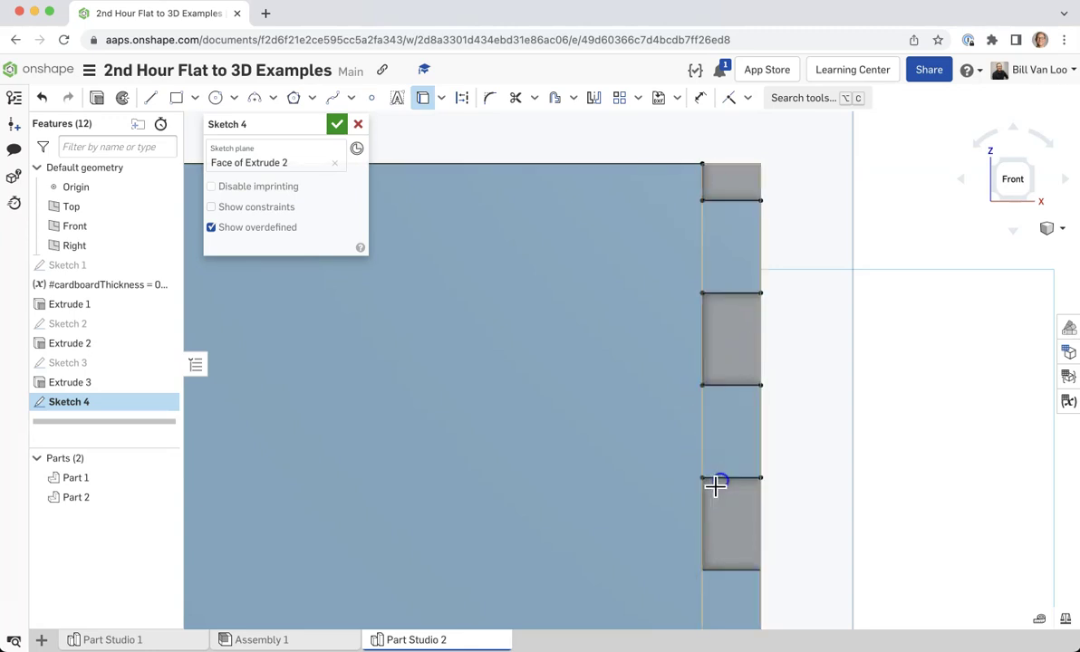
pyautogui.click(743, 566)
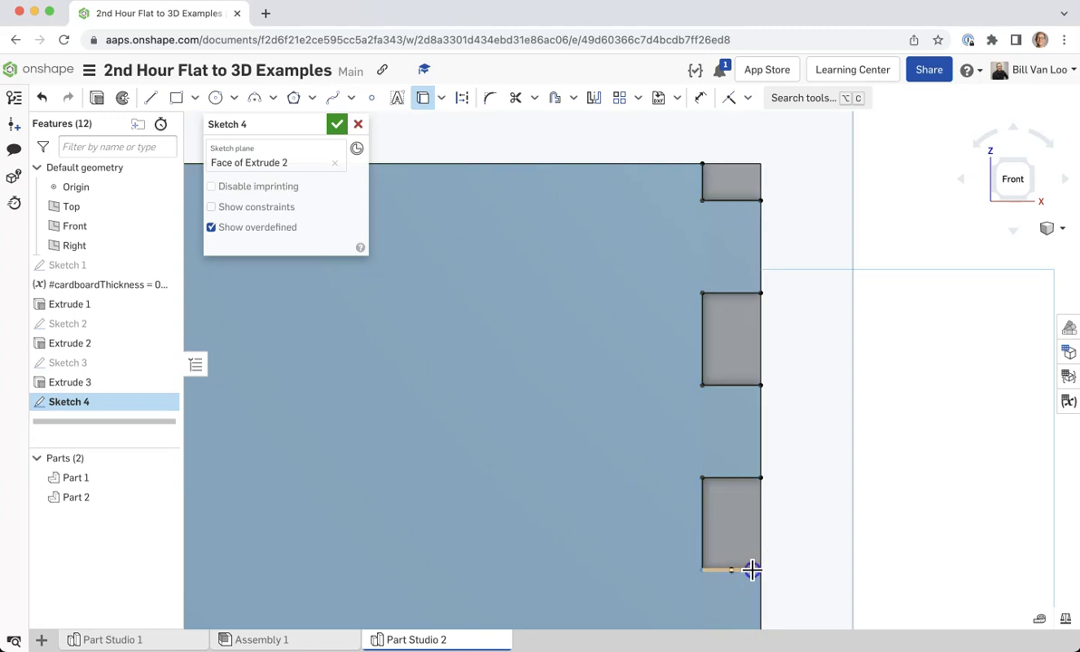
# - Project the upper, inner and lower edges of the bottom notch into the sketch and finish it
pyautogui.scroll(-3, 797, 517)
pyautogui.moveTo(828, 446); pyautogui.dragTo(784, 272, button='middle')
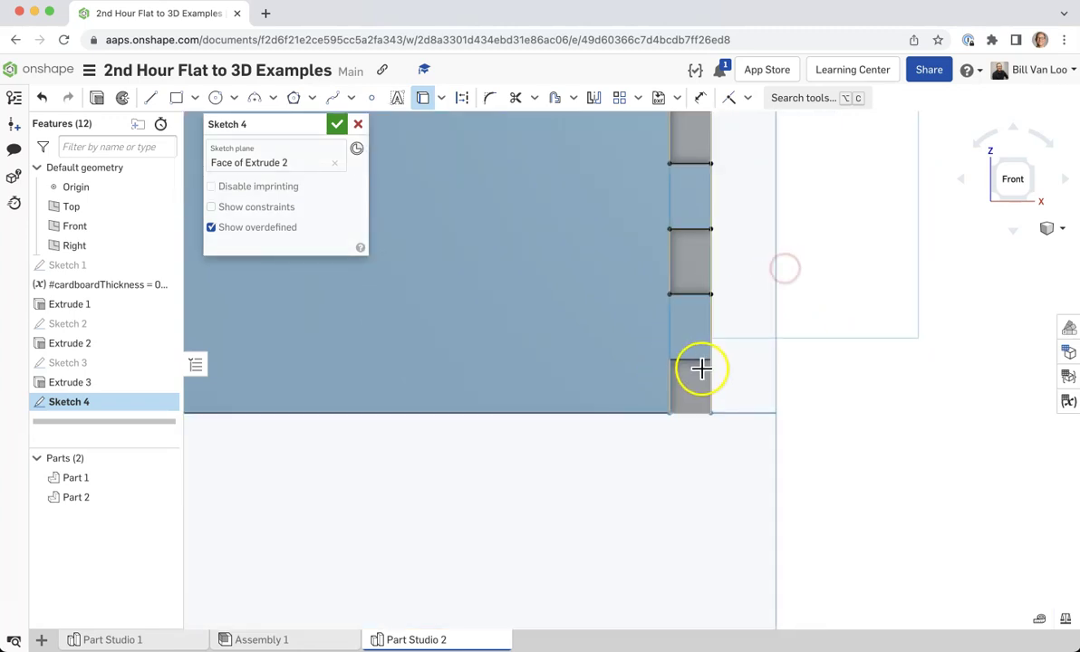
pyautogui.click(701, 362)
pyautogui.click(672, 379)
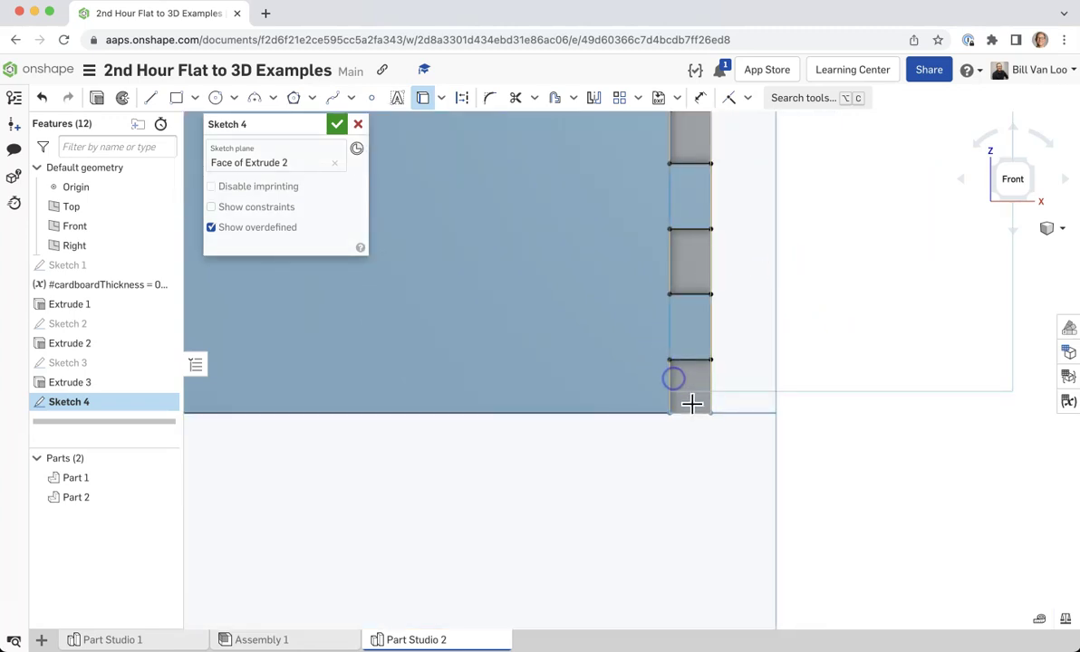
pyautogui.click(699, 413)
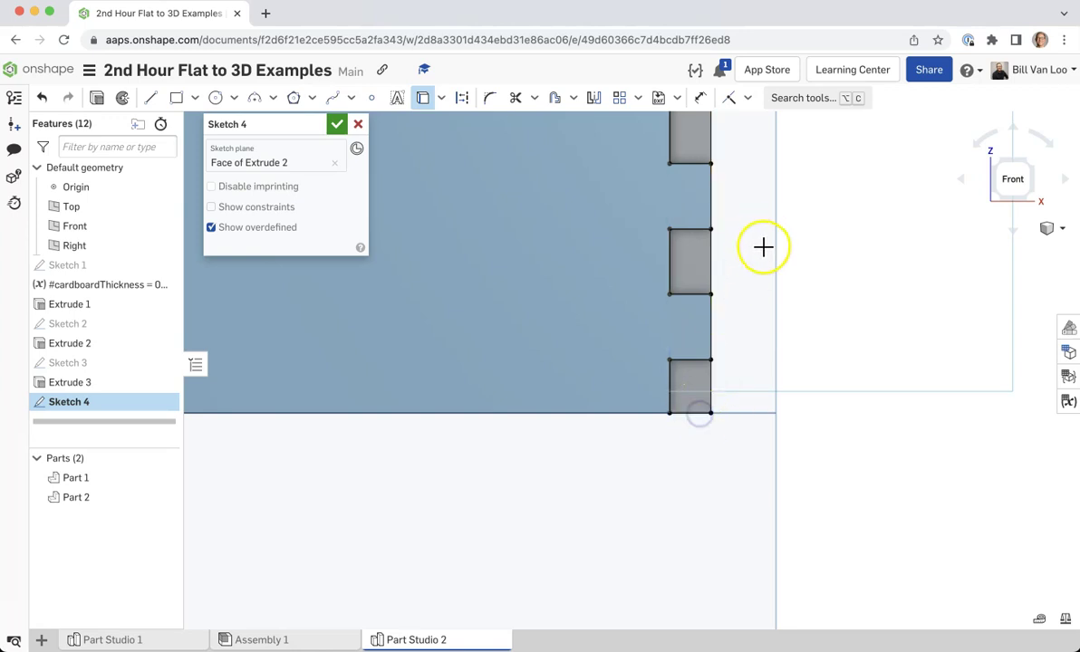
pyautogui.moveTo(764, 248); pyautogui.dragTo(783, 477, button='middle')
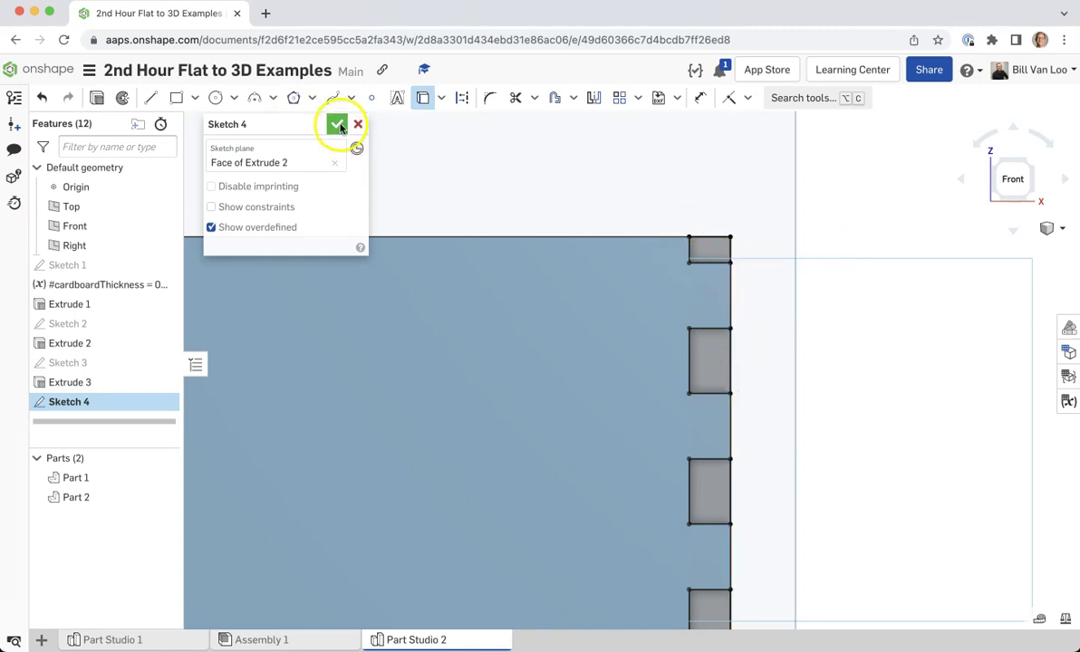
pyautogui.click(337, 124)
# - Start an extrude using the four projected notch regions on the second panel's end face, with both panels shown
pyautogui.moveTo(598, 164); pyautogui.dragTo(595, 171, button='right')
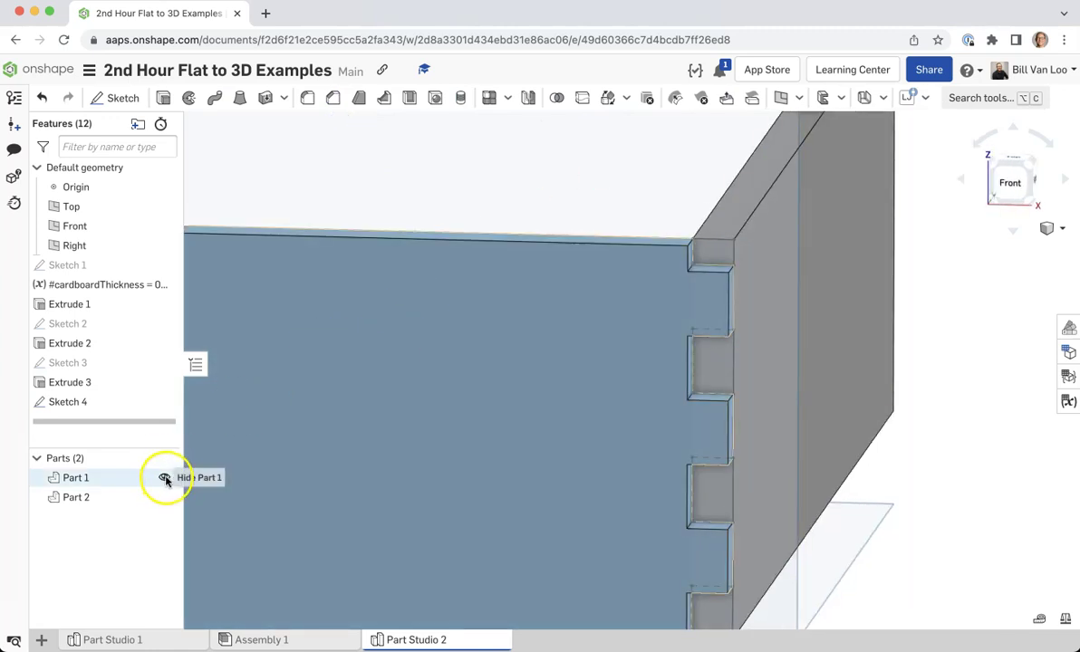
pyautogui.click(165, 478)
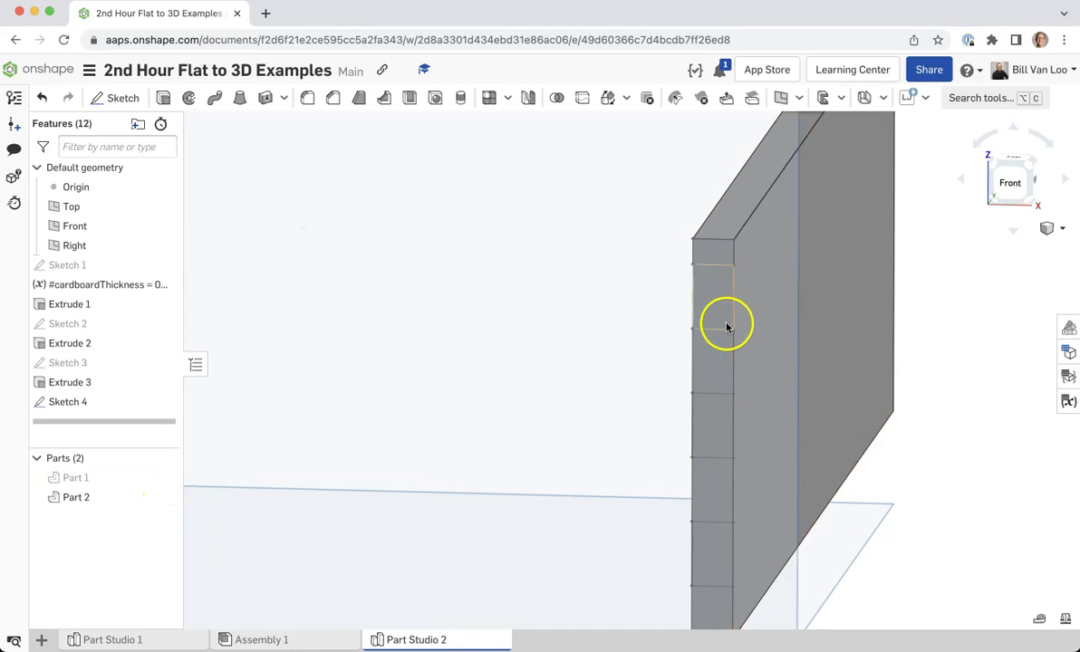
pyautogui.click(164, 99)
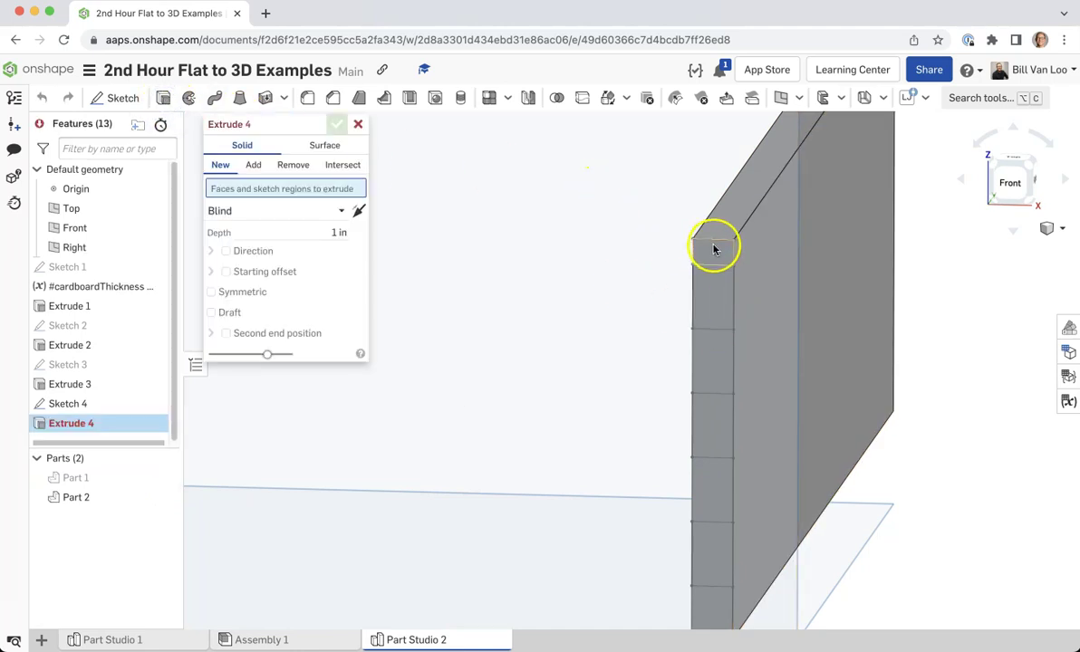
pyautogui.click(167, 478)
pyautogui.click(719, 256)
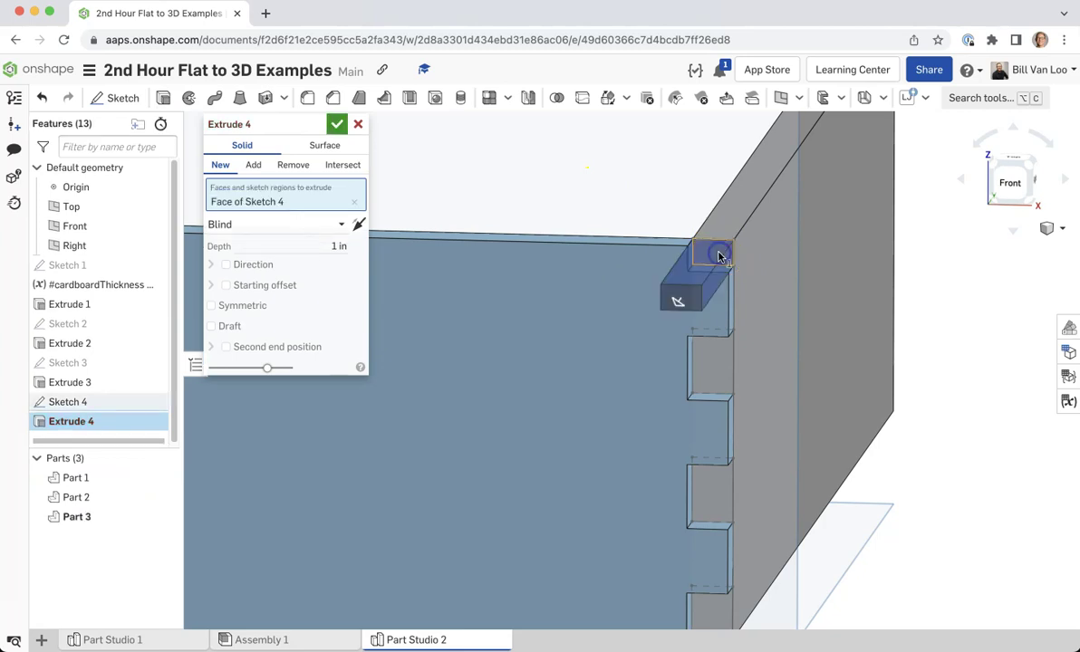
pyautogui.click(716, 368)
pyautogui.click(716, 481)
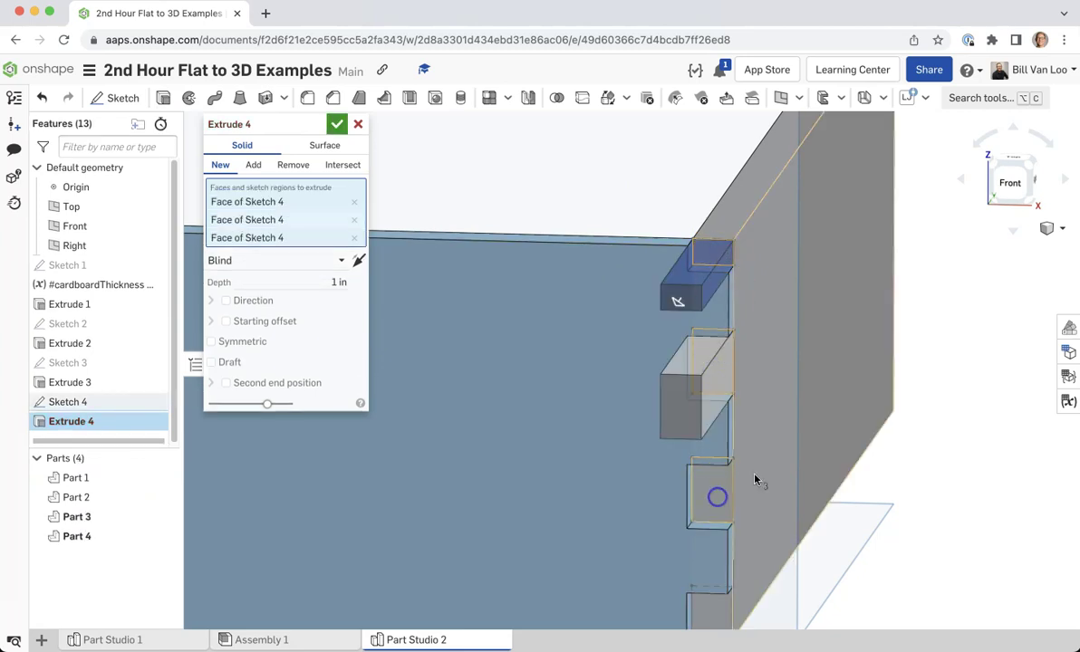
pyautogui.scroll(-2, 754, 479)
pyautogui.click(734, 573)
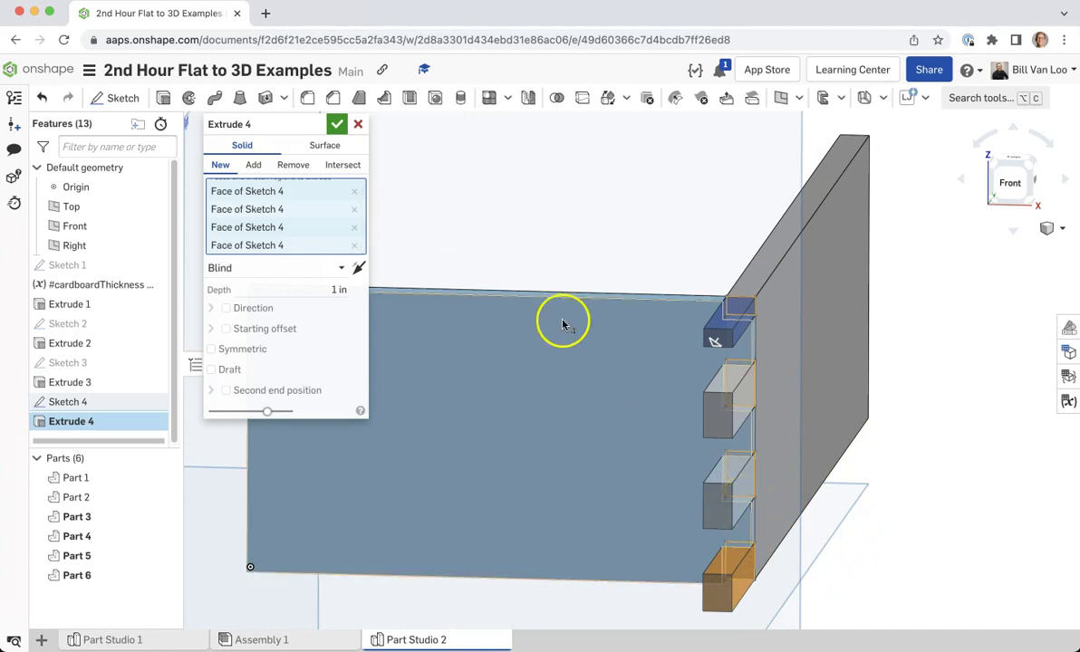
# - Add the four extruded tabs to Part 2 with a depth of #cardboardThickness and finish the extrude
pyautogui.click(257, 165)
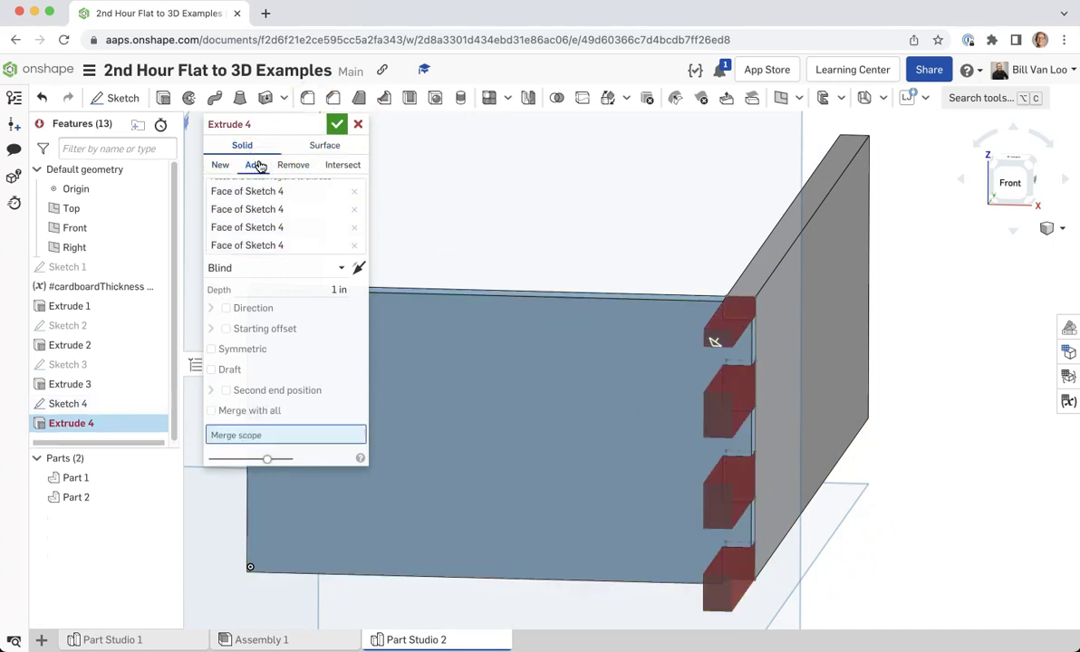
pyautogui.click(808, 259)
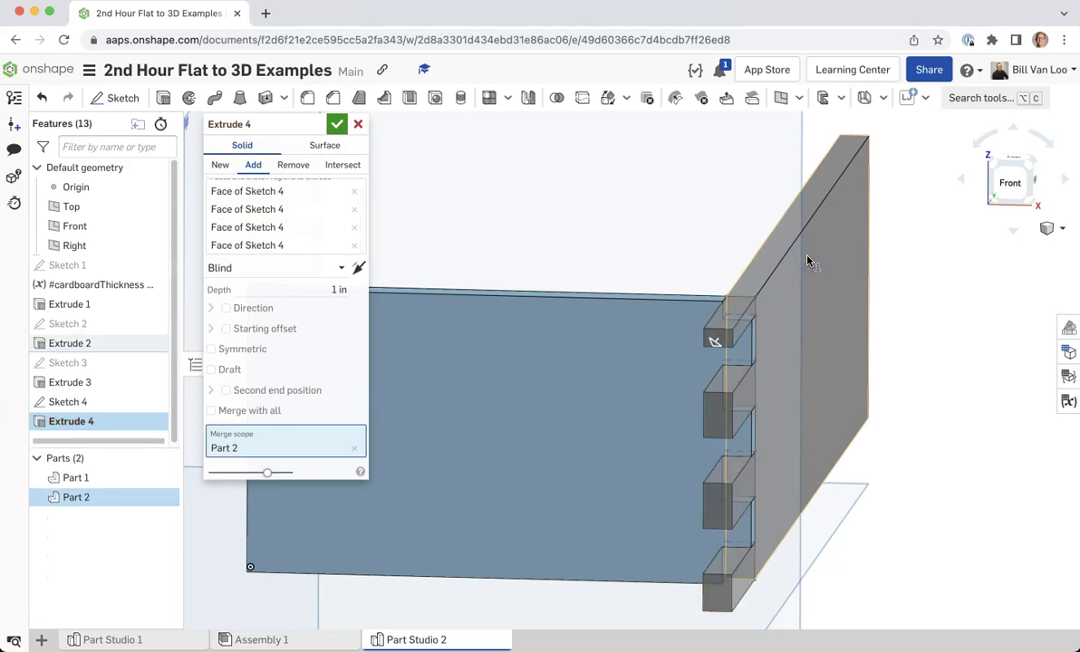
pyautogui.click(278, 288)
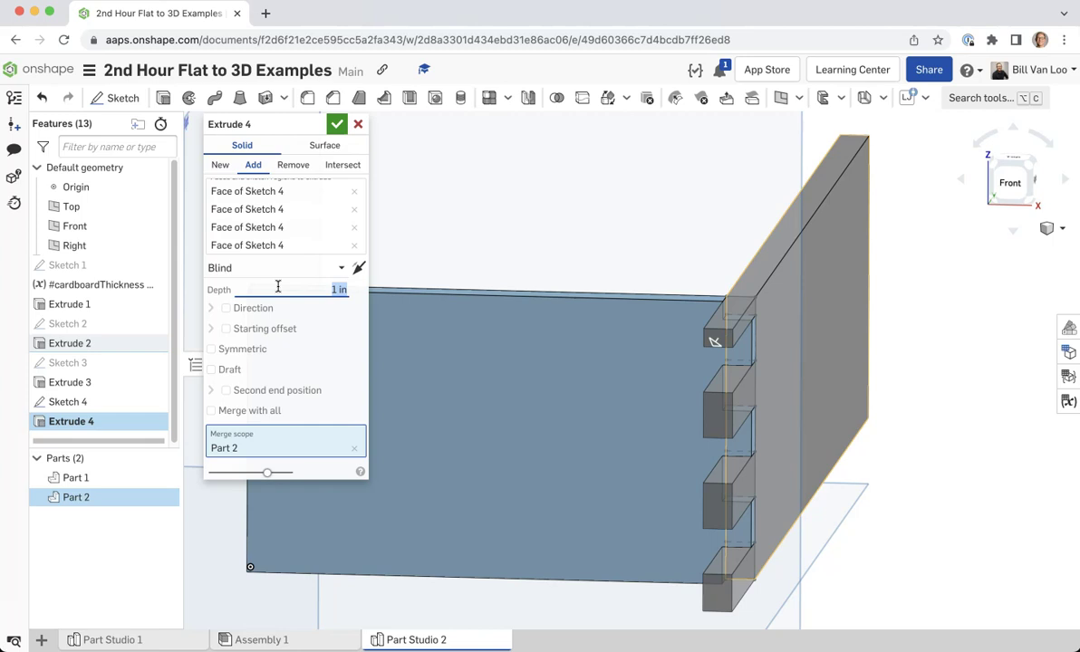
pyautogui.write('#')
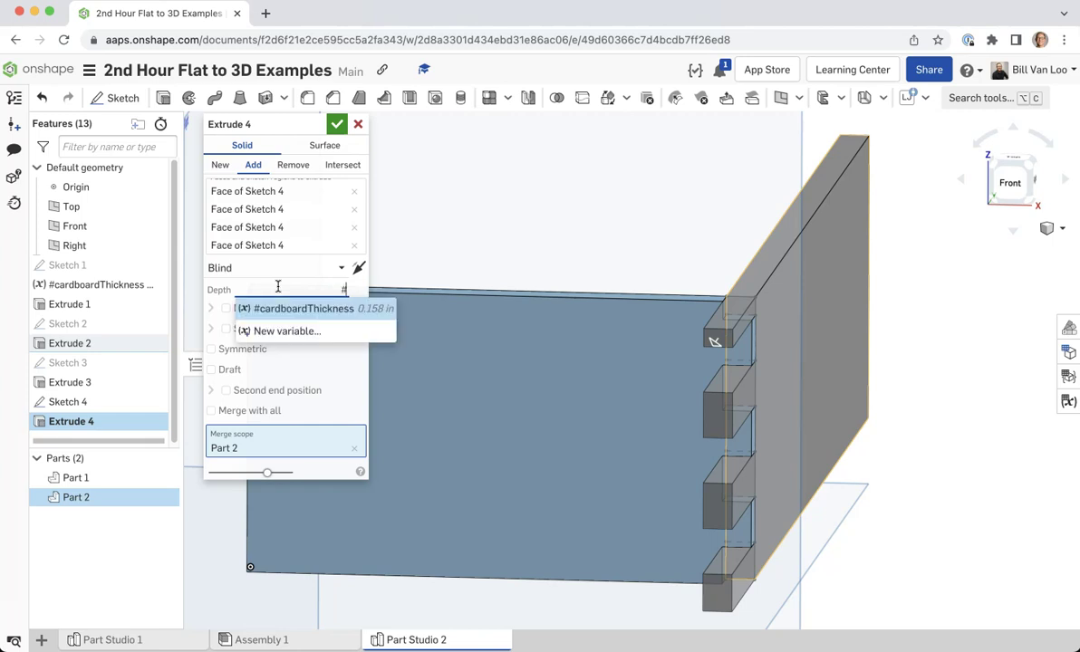
pyautogui.write('c')
pyautogui.click(291, 309)
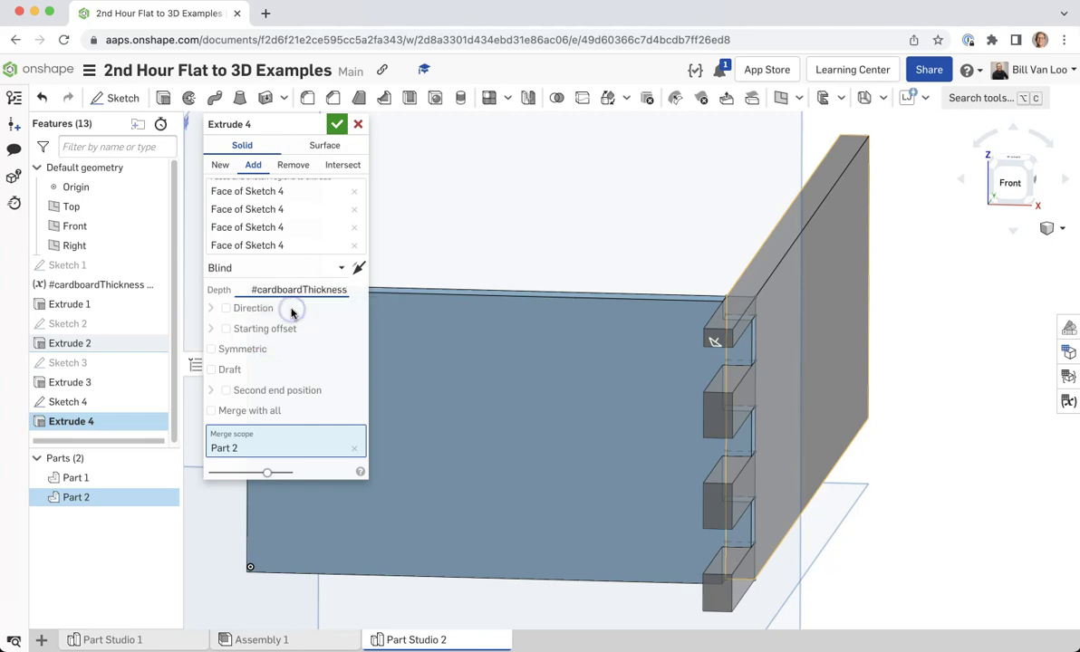
pyautogui.click(337, 124)
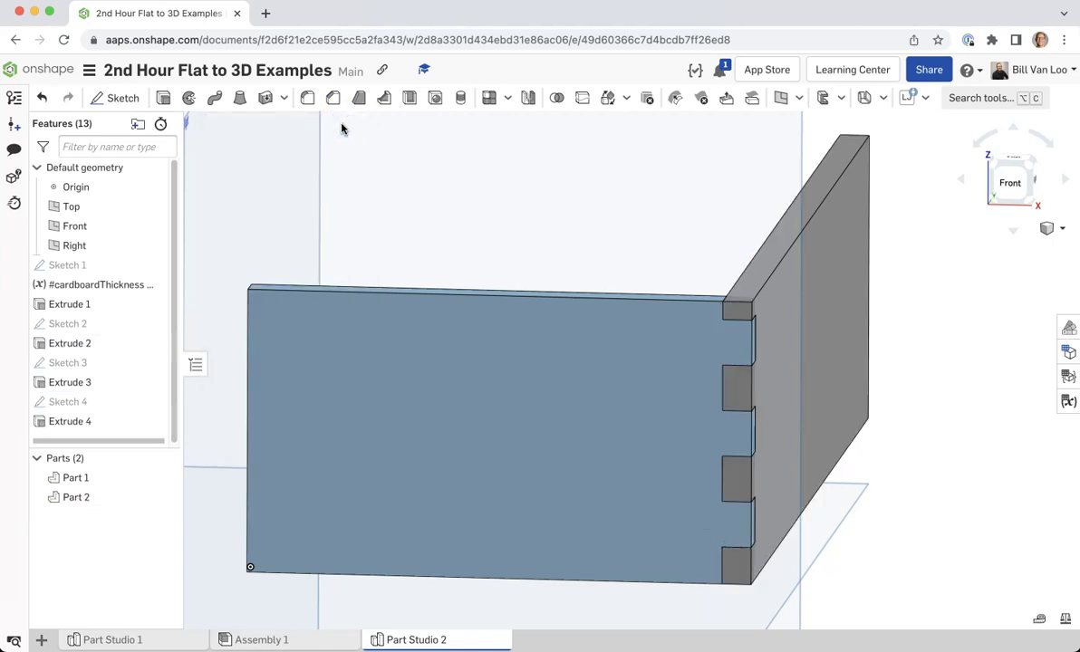
# - Hide and reshow Part 1 and Part 2 in turn to examine the notches and tabs on each panel
pyautogui.moveTo(961, 443); pyautogui.dragTo(986, 434, button='right')
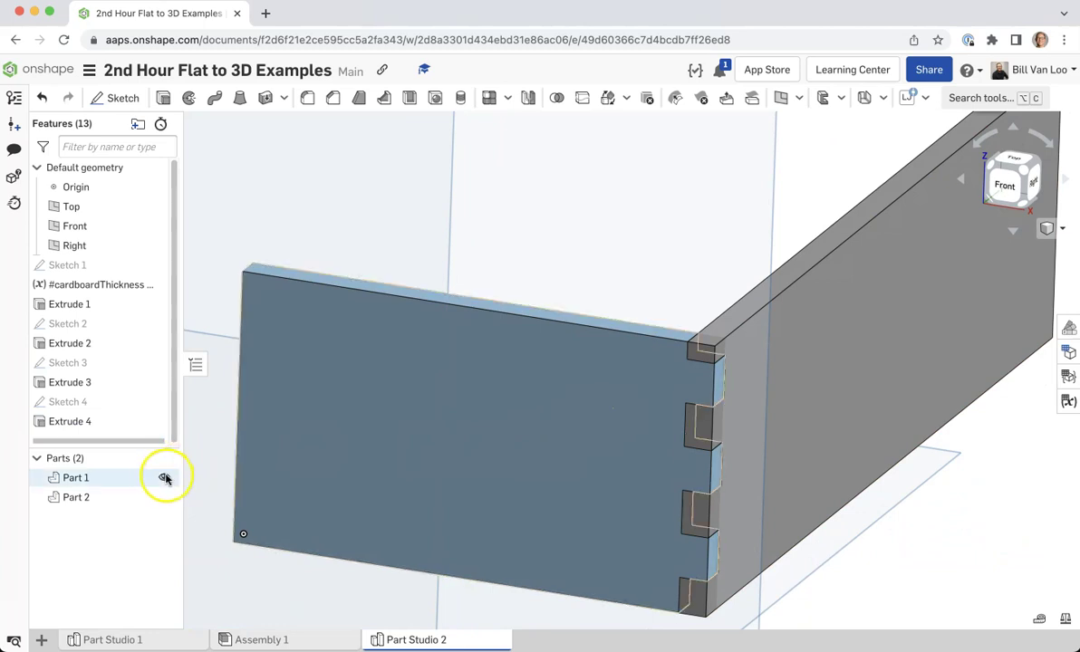
pyautogui.click(163, 478)
pyautogui.click(163, 477)
pyautogui.click(163, 497)
pyautogui.click(163, 496)
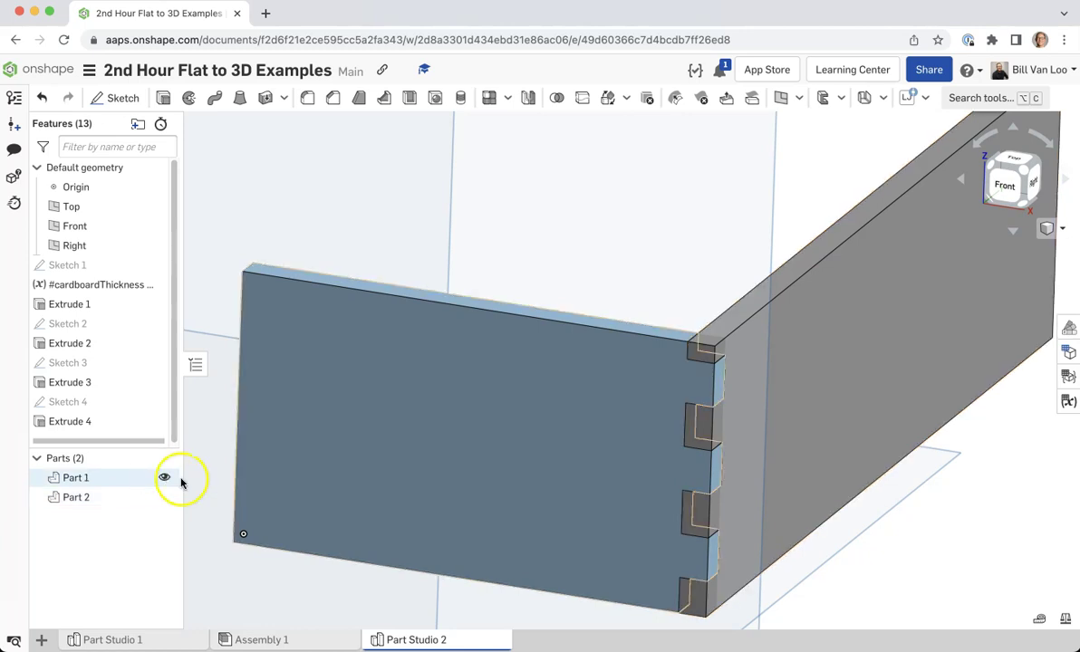
# - Set the cardboardThickness variable to 0.18 in and inspect the corner joint
pyautogui.doubleClick(127, 287)
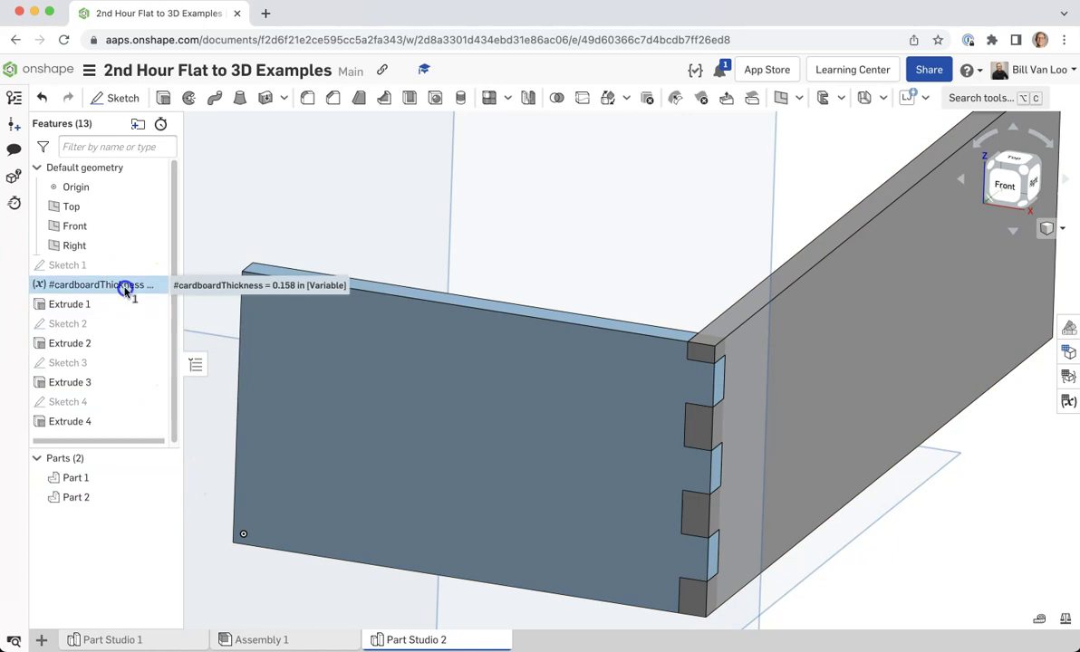
pyautogui.doubleClick(280, 207)
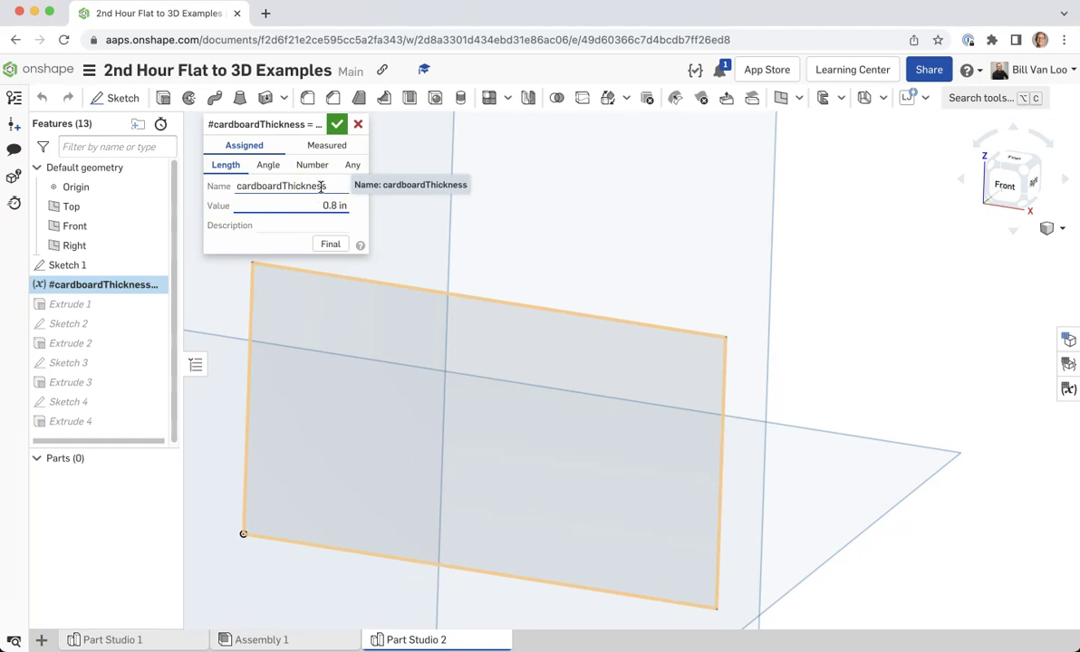
pyautogui.click(337, 126)
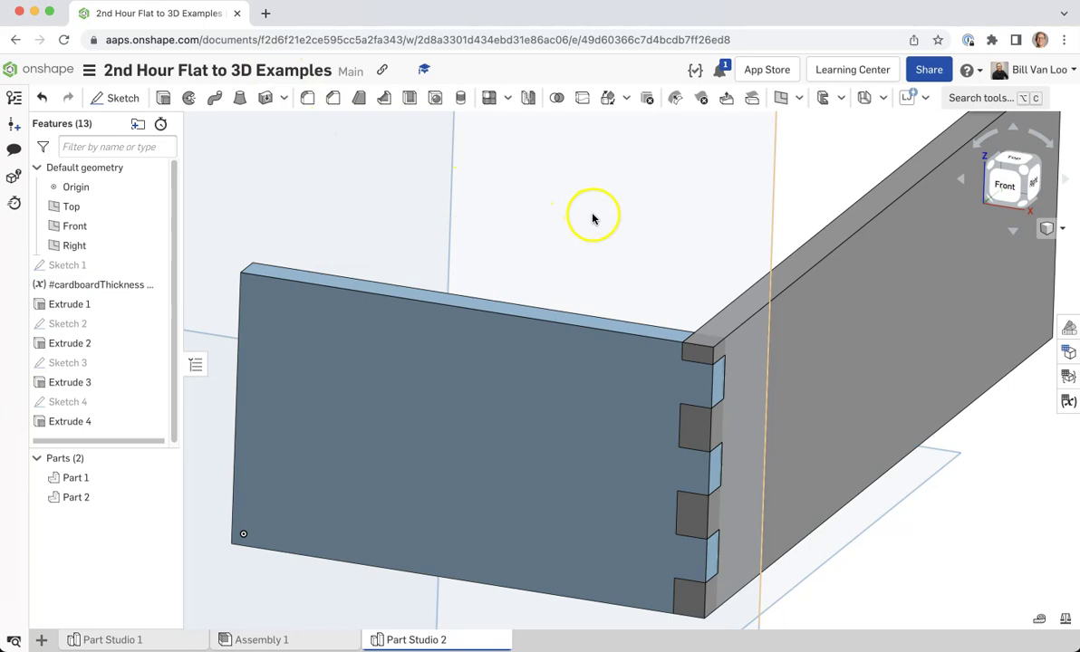
pyautogui.moveTo(625, 215); pyautogui.dragTo(628, 188, button='right')
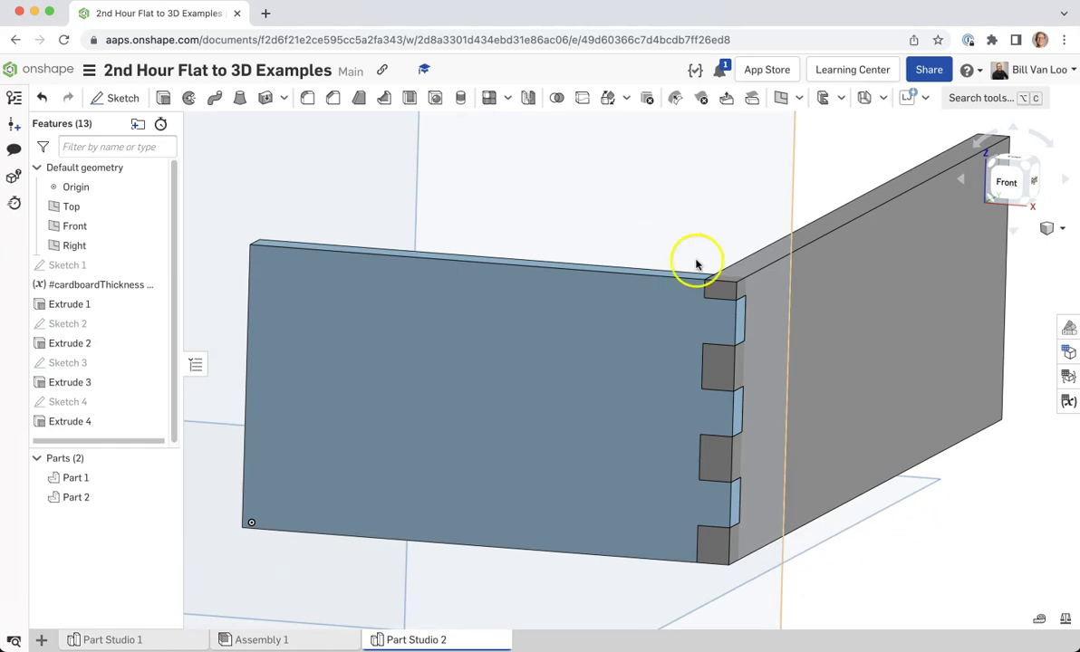
pyautogui.scroll(5, 732, 242)
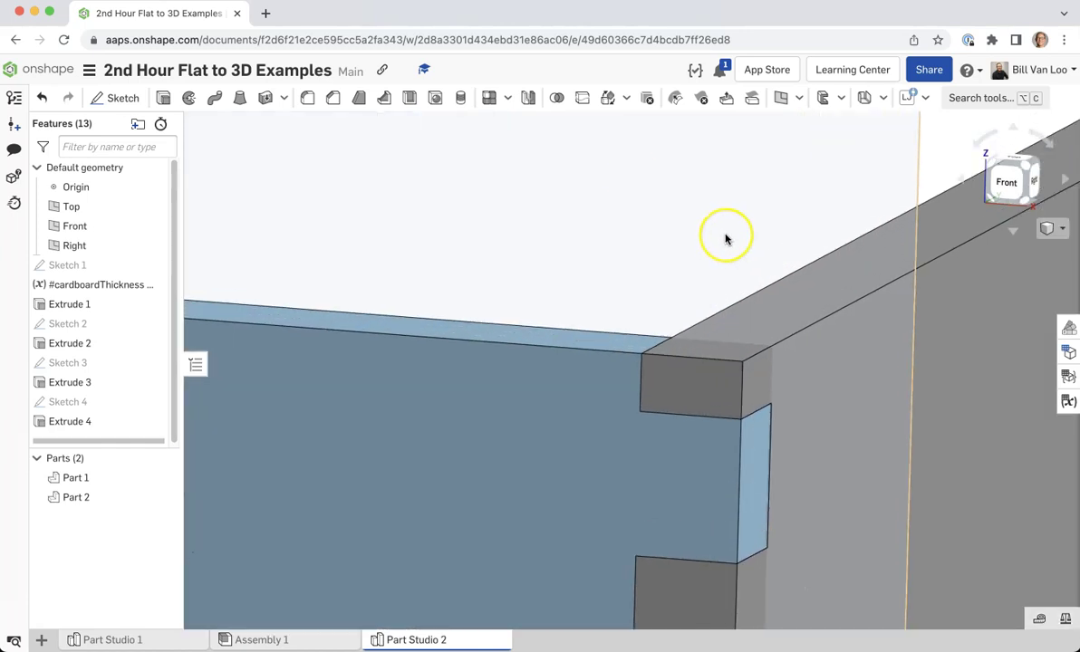
pyautogui.scroll(-3, 725, 239)
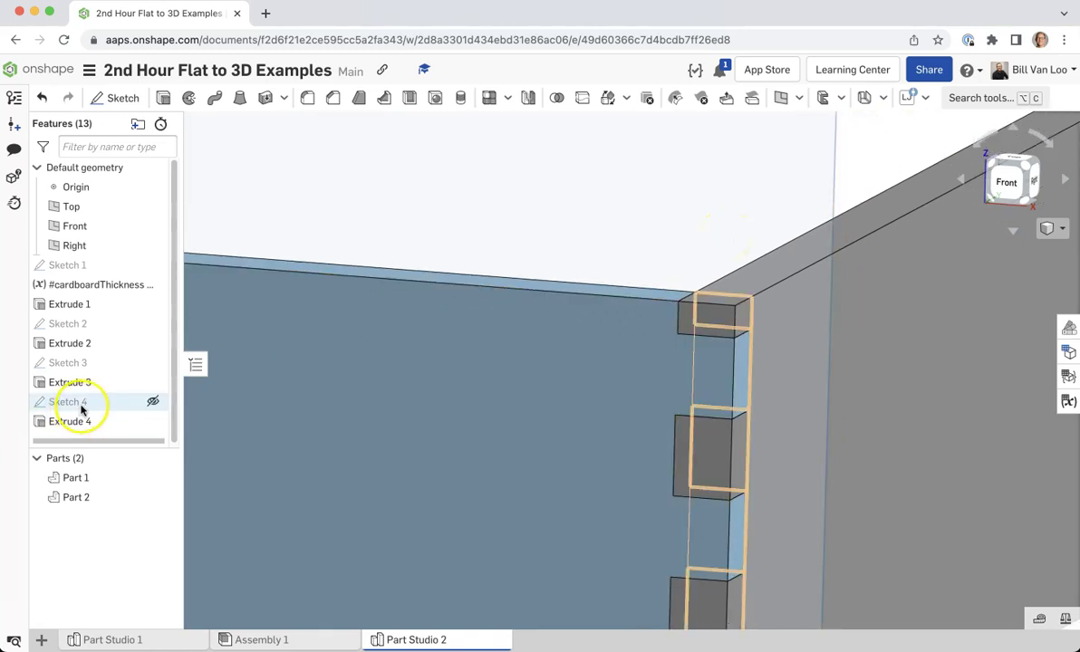
# - Reduce the cardboardThickness variable's value to make both panels thinner and inspect how the joint adapts
pyautogui.doubleClick(96, 285)
pyautogui.click(328, 205)
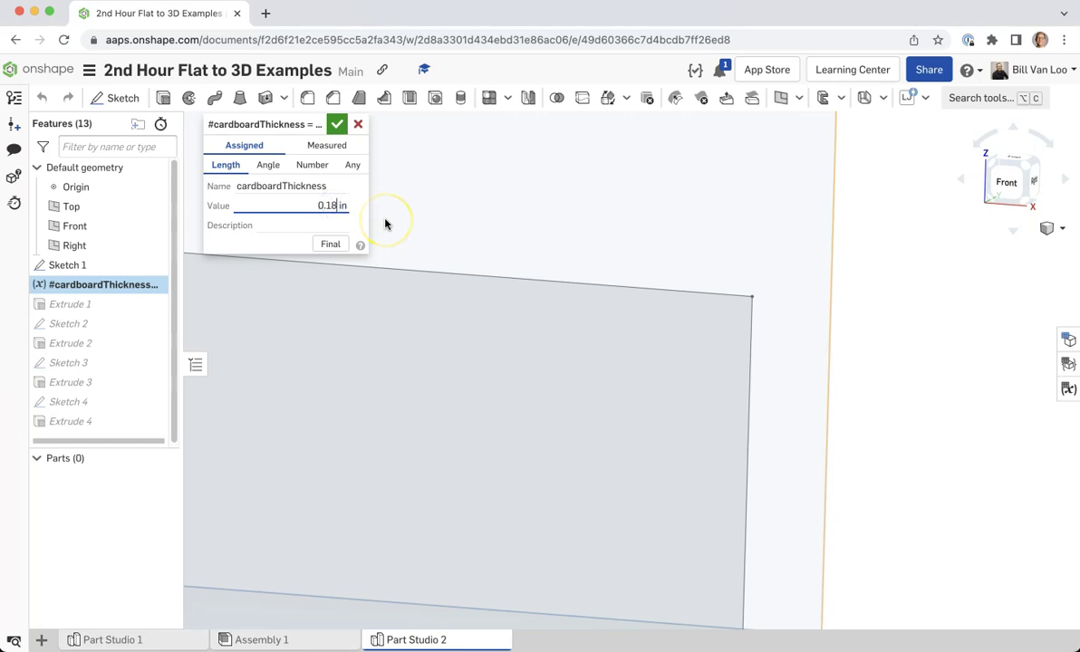
pyautogui.click(337, 124)
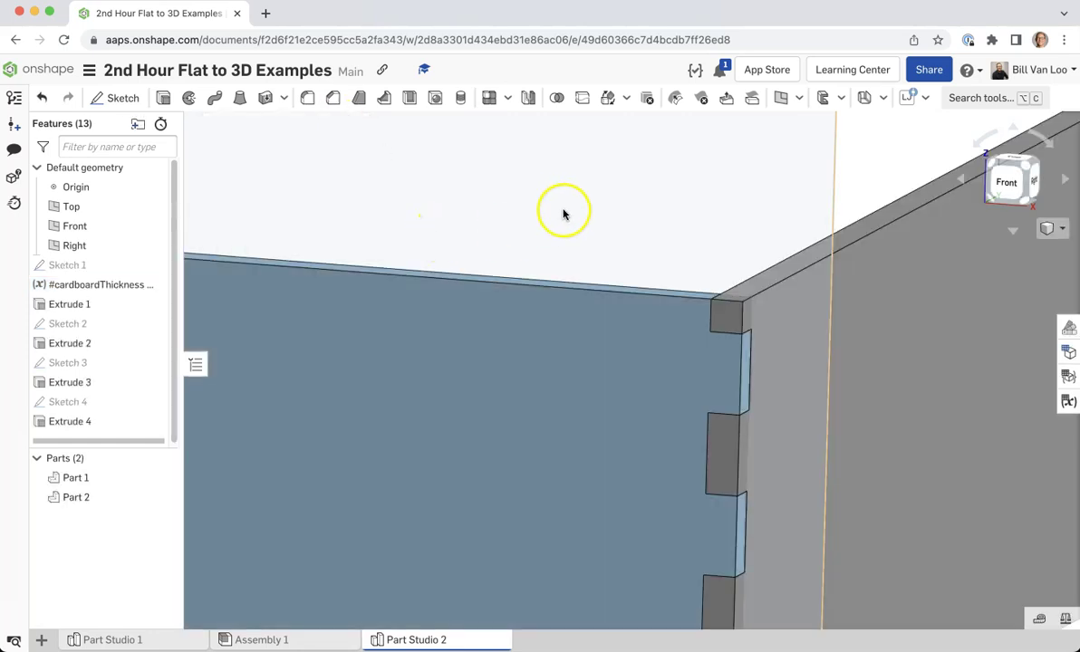
pyautogui.scroll(-5, 579, 212)
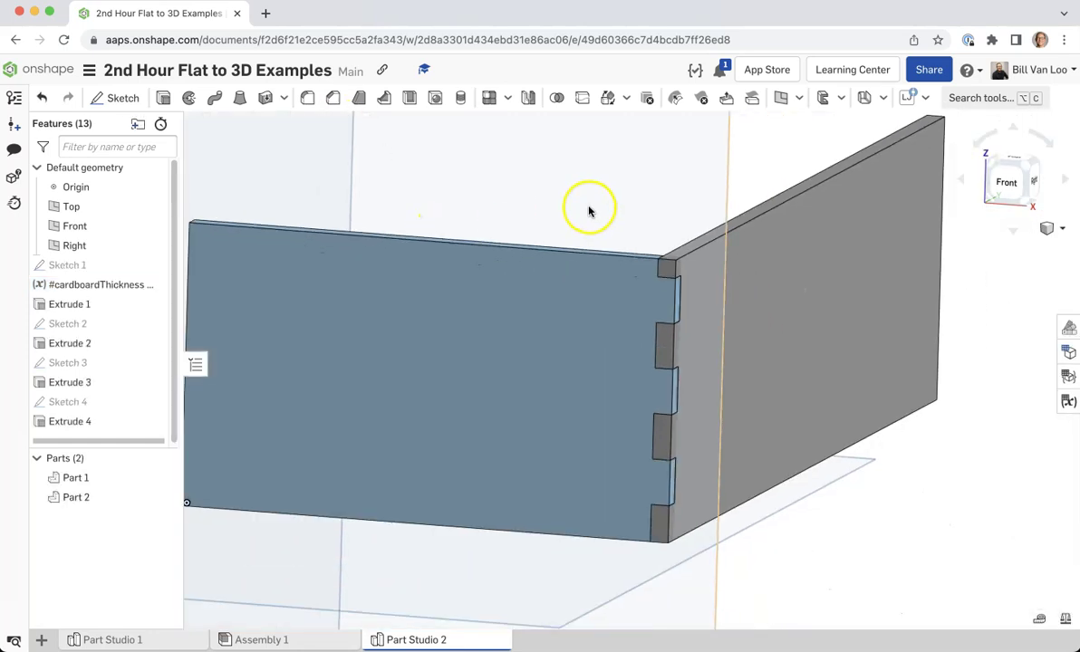
pyautogui.scroll(3, 649, 209)
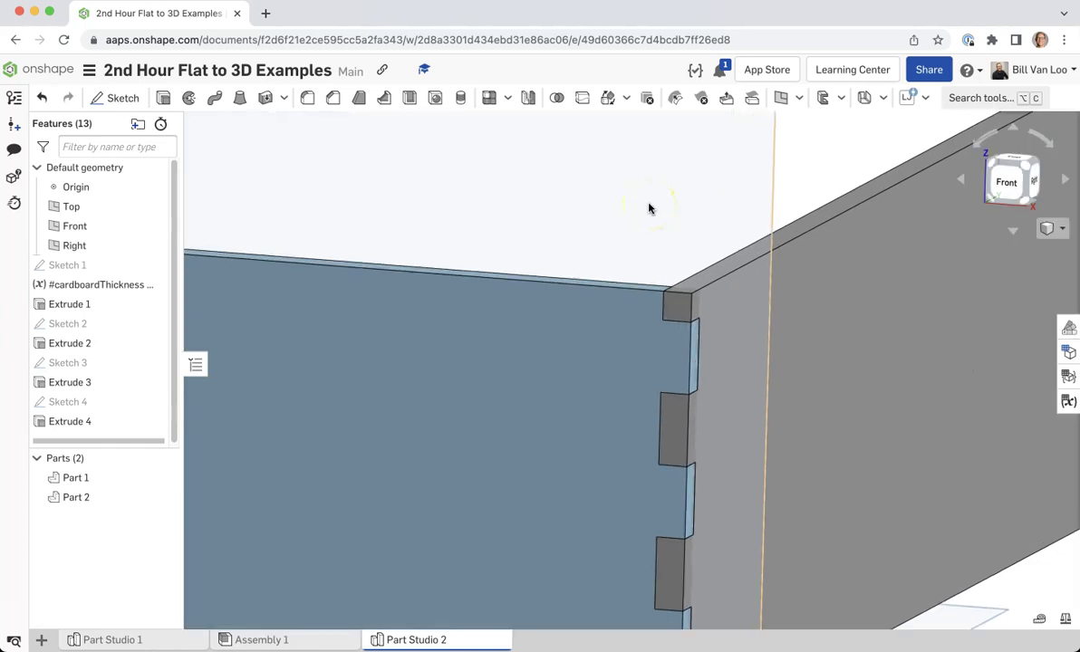
pyautogui.moveTo(642, 222); pyautogui.dragTo(611, 154, button='right')
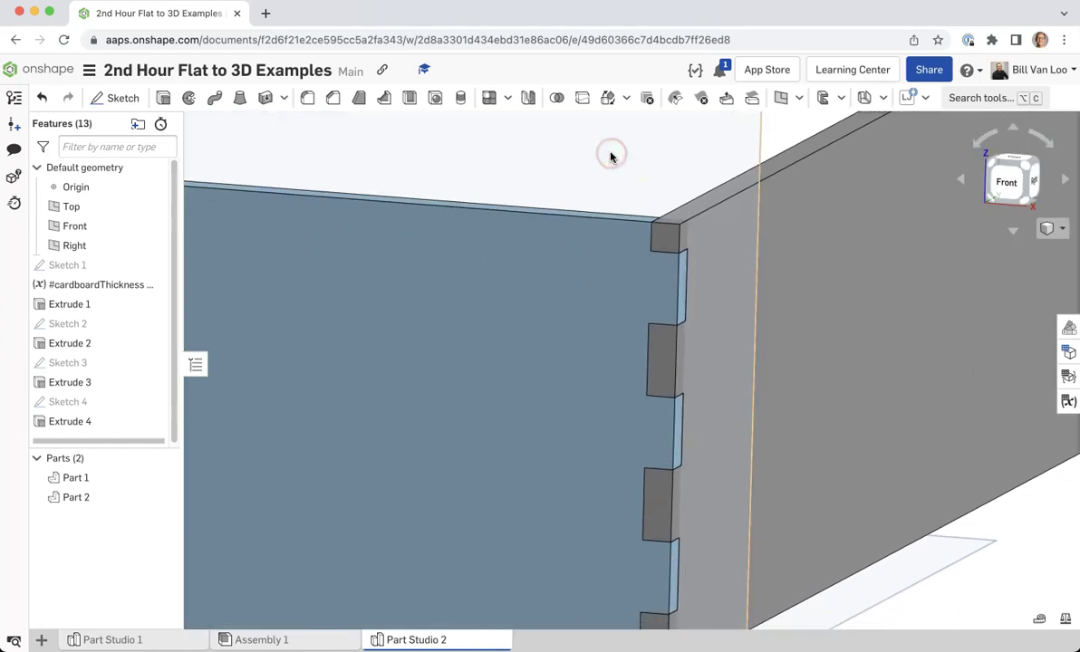